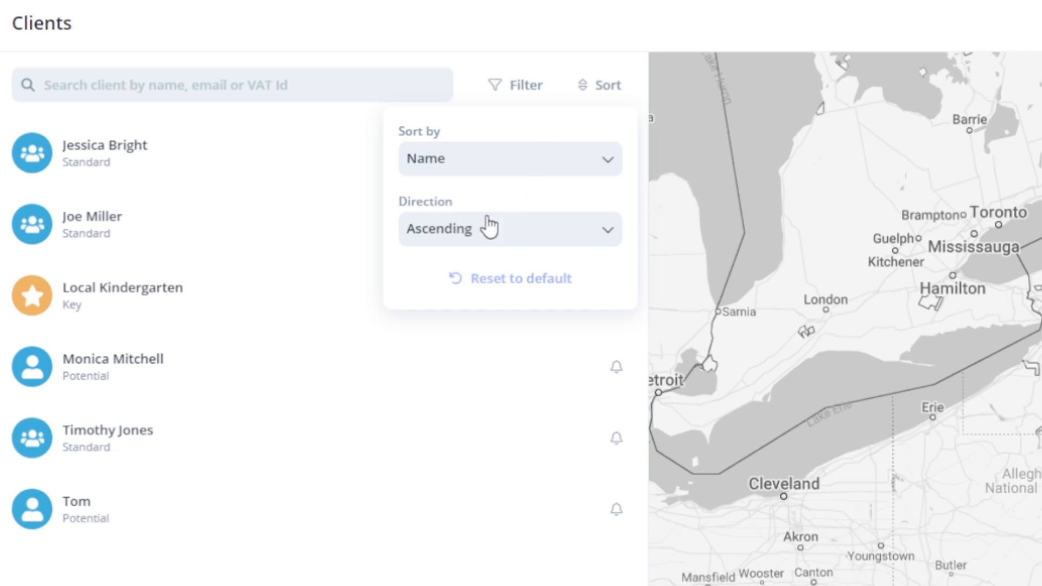
- Start a new client, entering the client's full name and choosing the Standard type
left_click(479, 231)
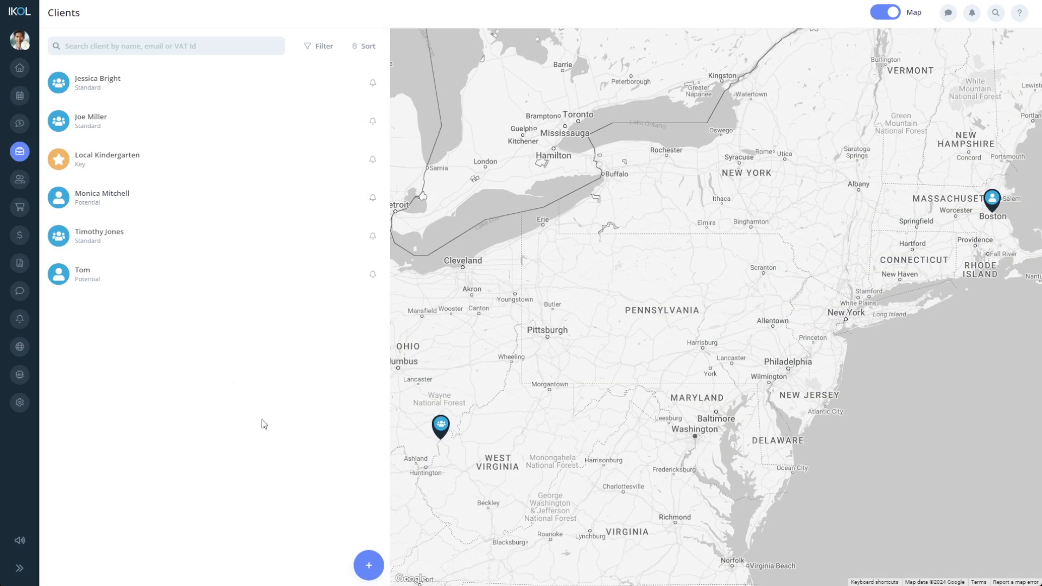
left_click(369, 563)
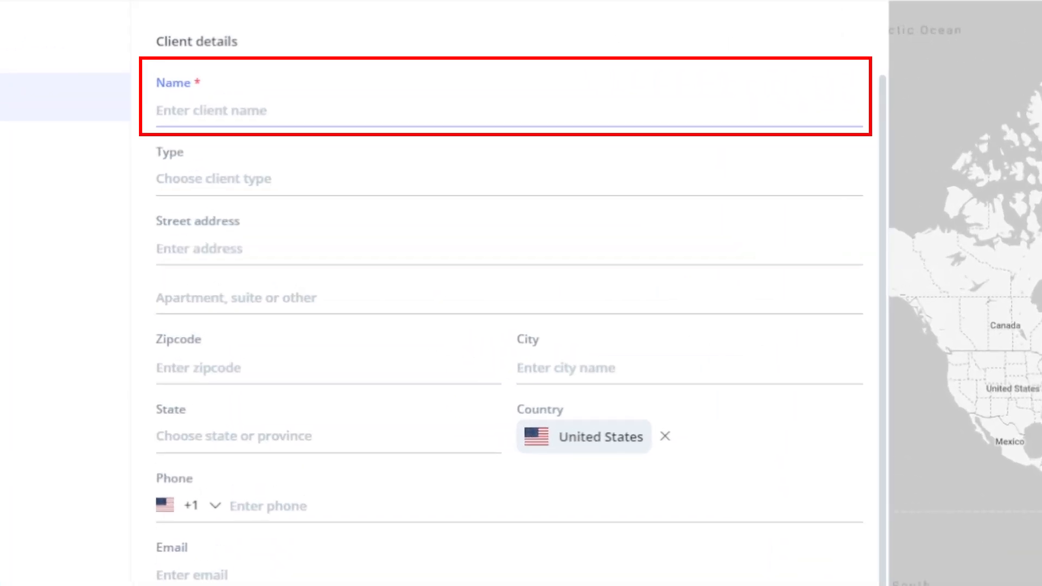
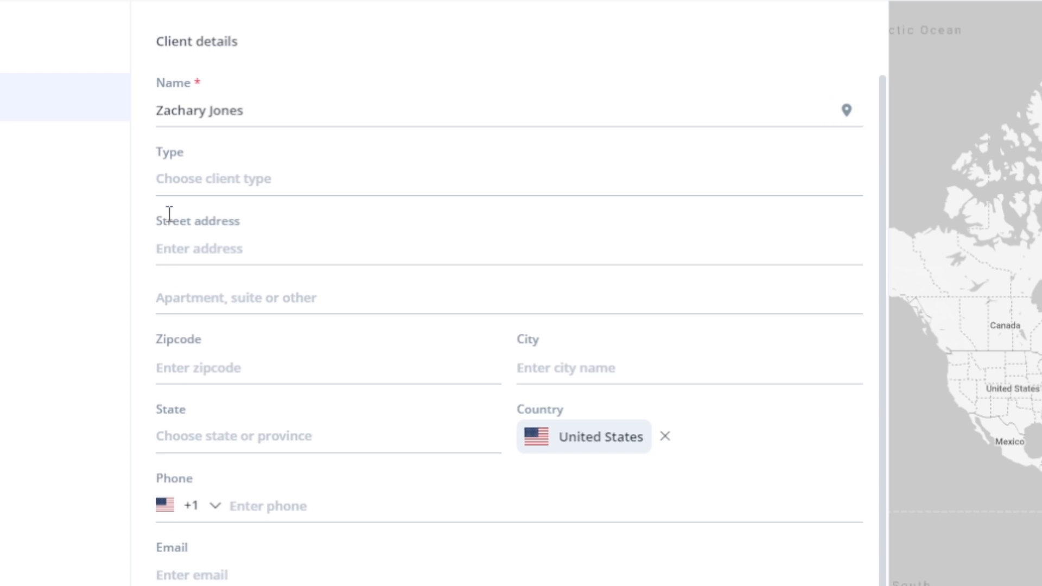
left_click(175, 181)
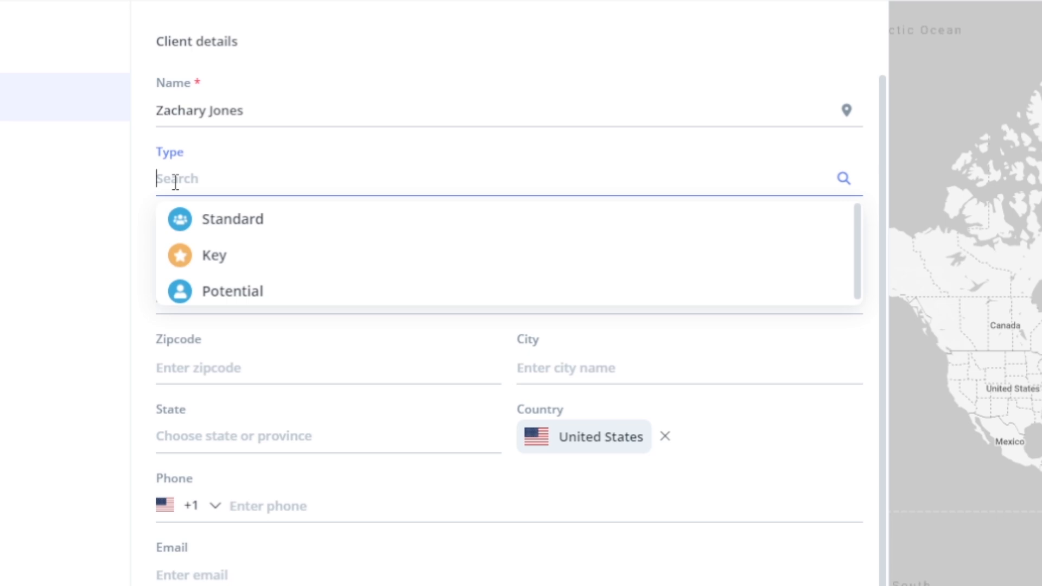
left_click(205, 222)
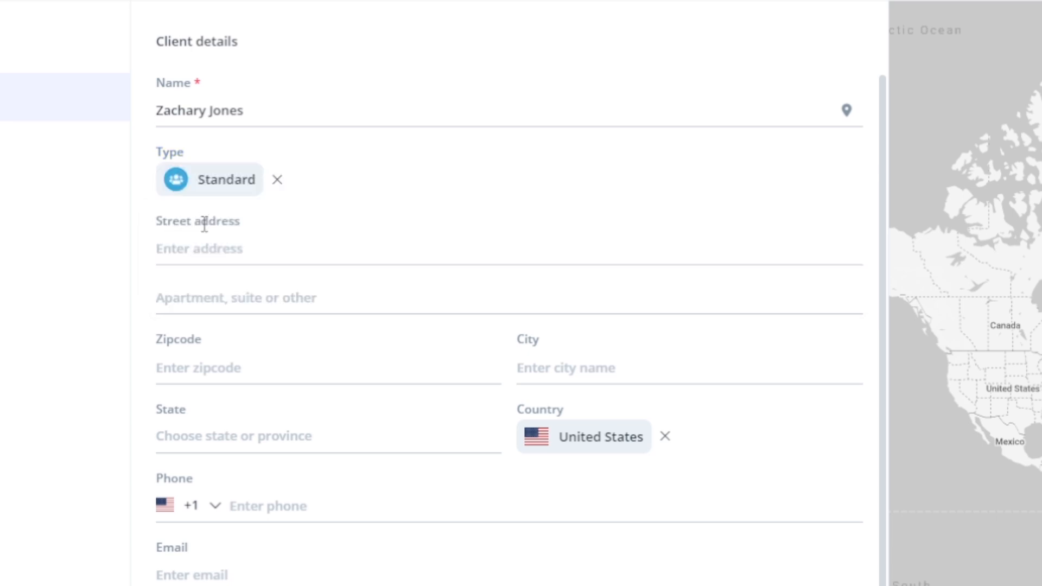
- Fill in the client's street address, zipcode, city and state
left_click(205, 258)
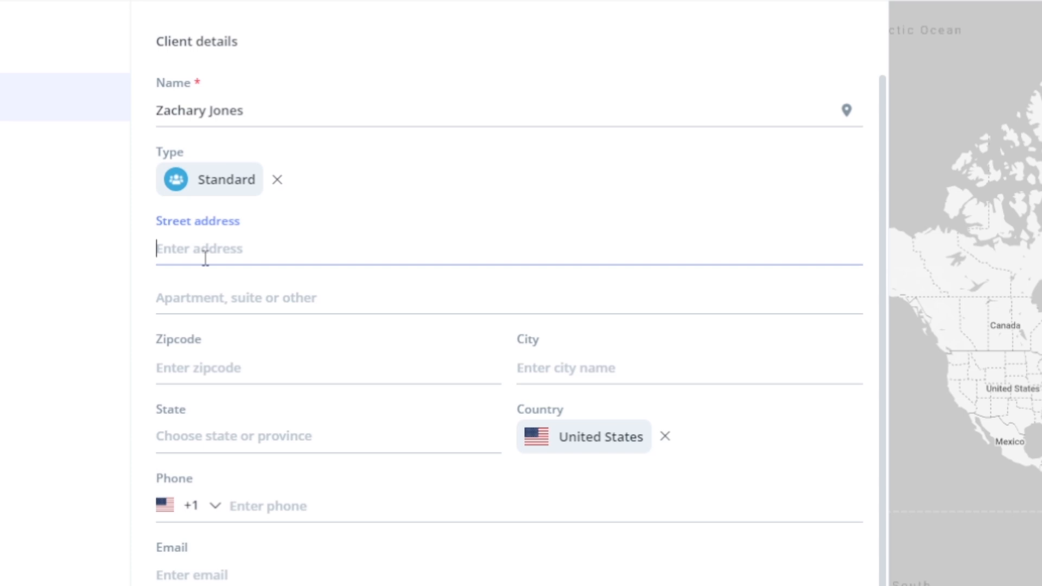
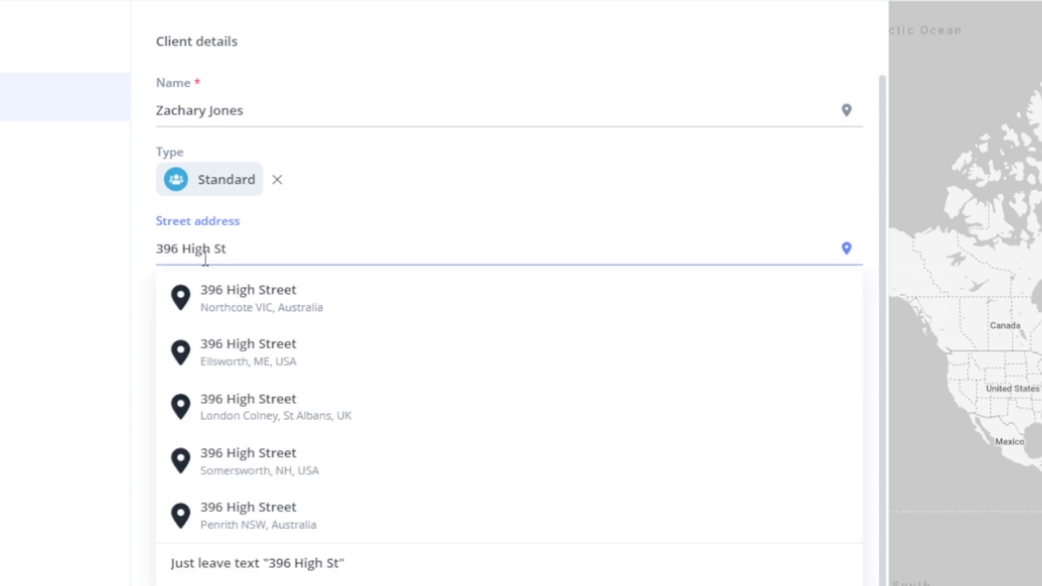
left_click(143, 276)
left_click(196, 369)
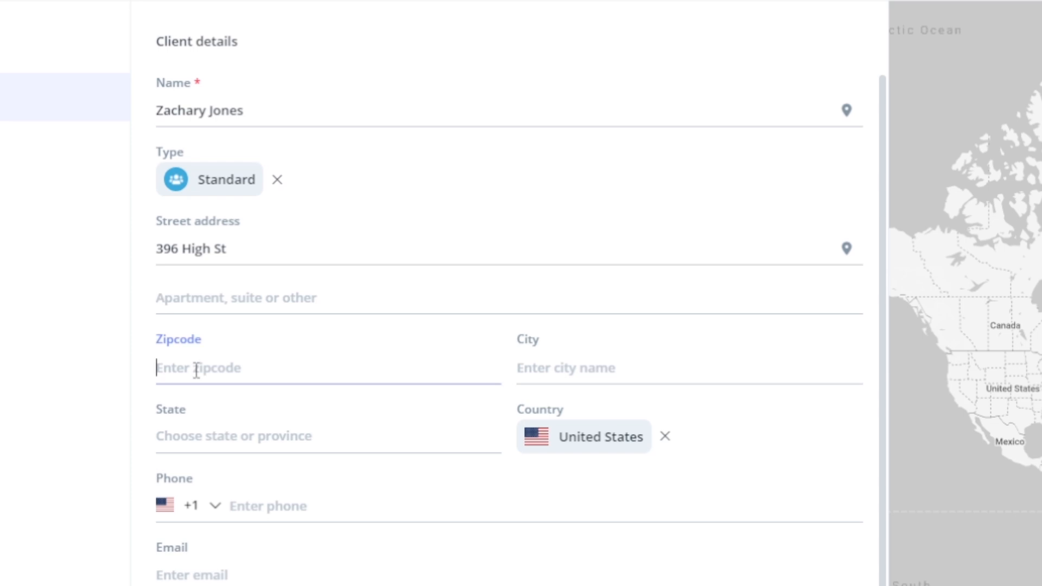
type("04605")
left_click(555, 375)
type("E")
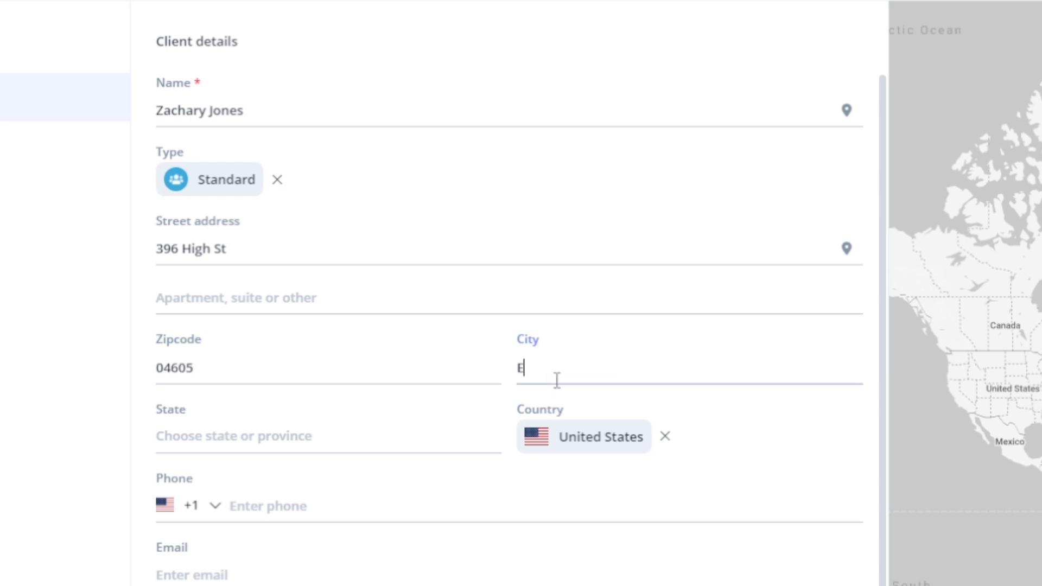
type("llsworth")
left_click(418, 428)
type("Mas")
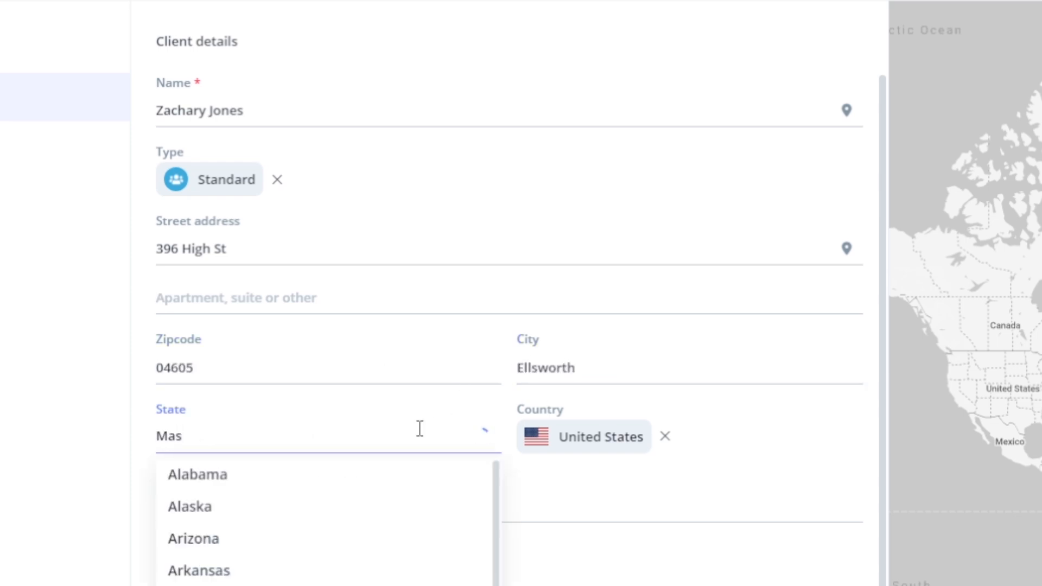
left_click(420, 480)
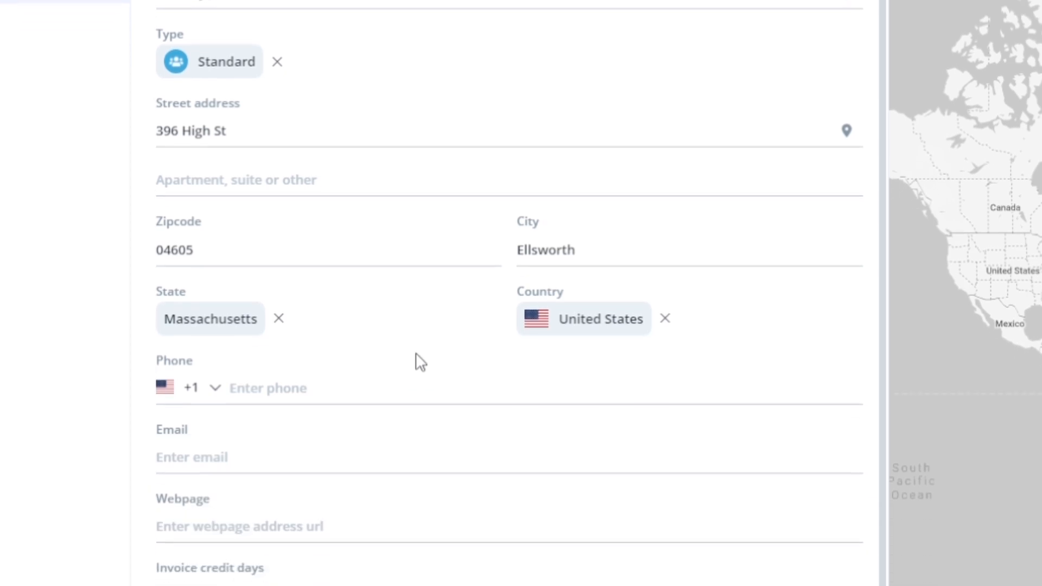
- Enter the client's phone and e-mail, webpage example.com, and 7 invoice credit days
left_click(364, 157)
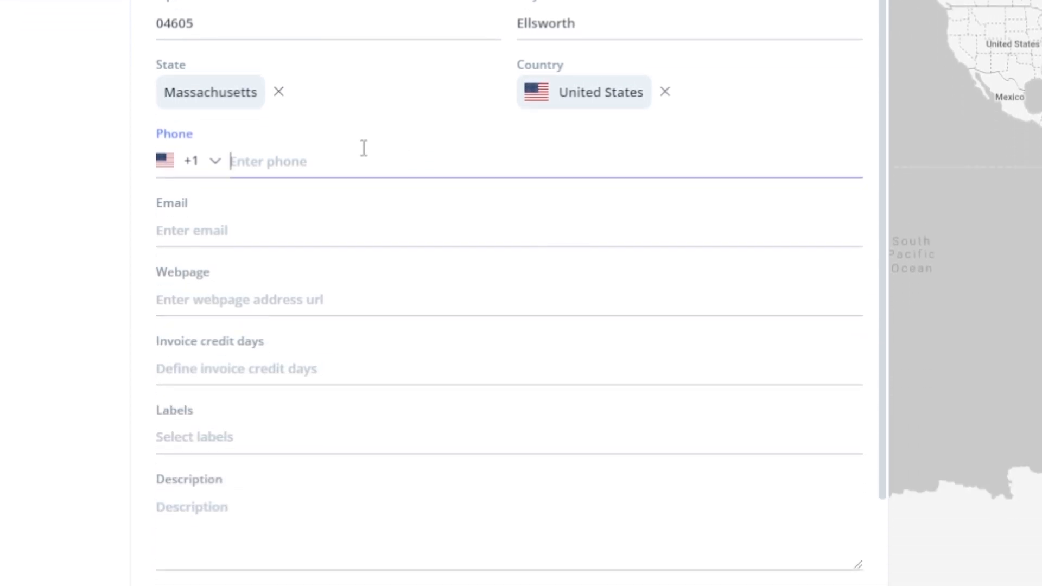
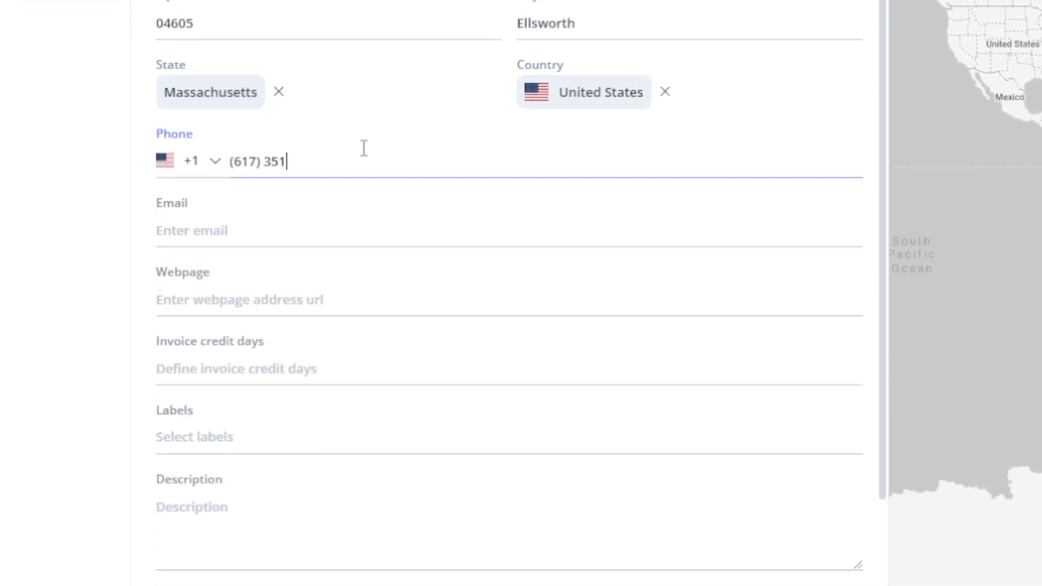
left_click(298, 226)
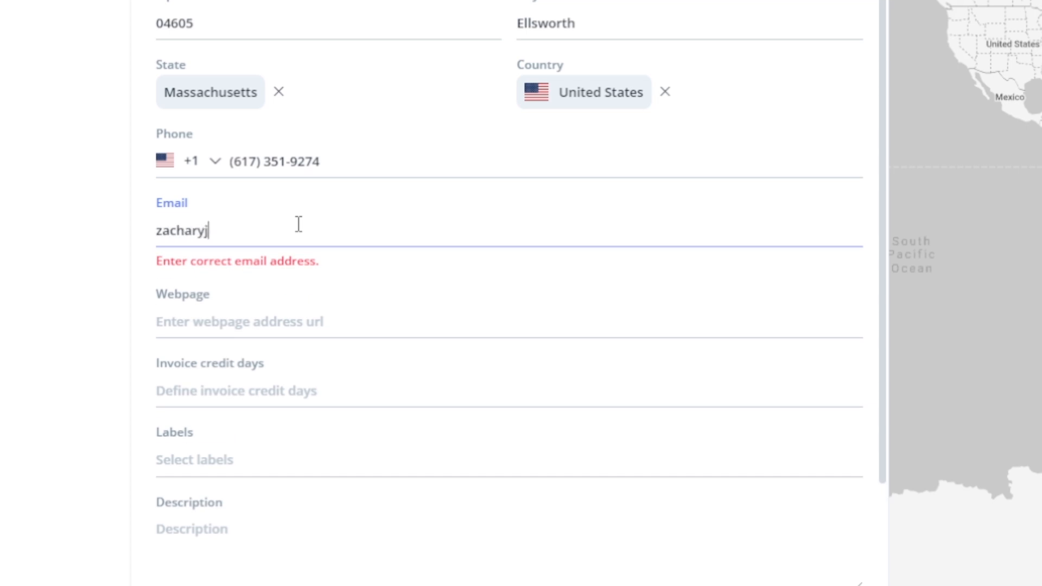
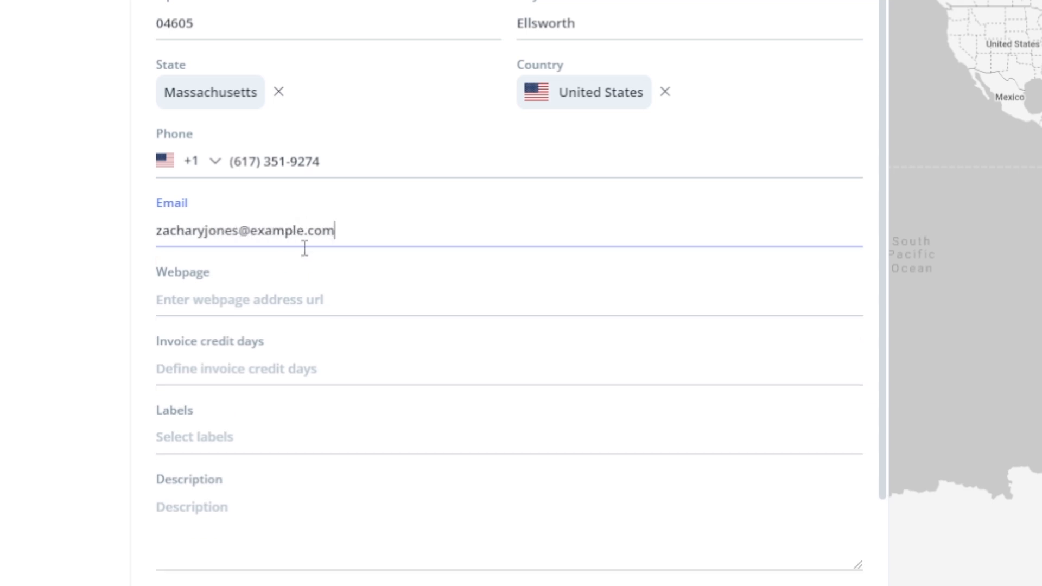
left_click(308, 291)
type("example.c")
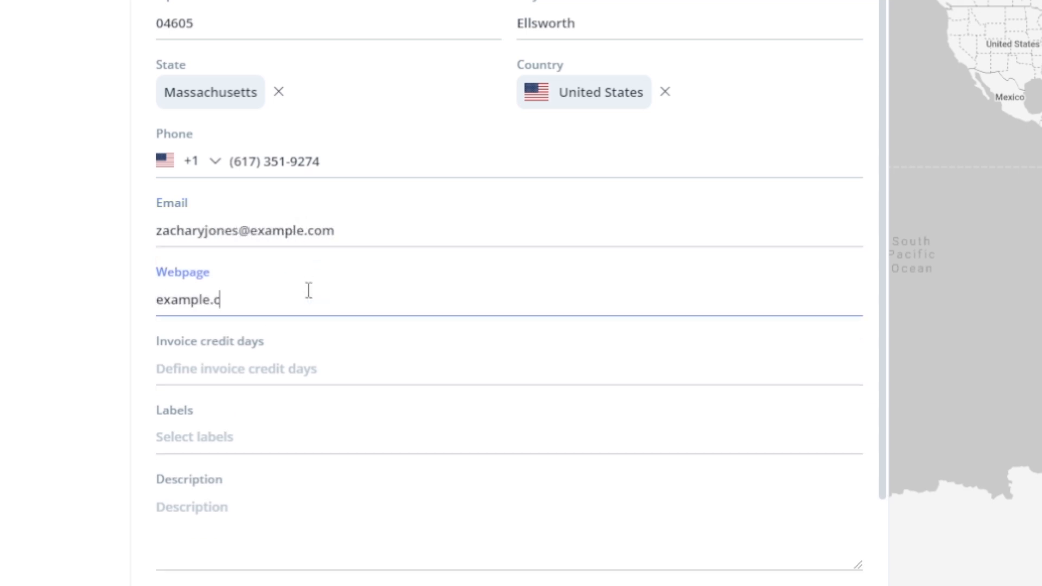
type("om")
left_click(305, 360)
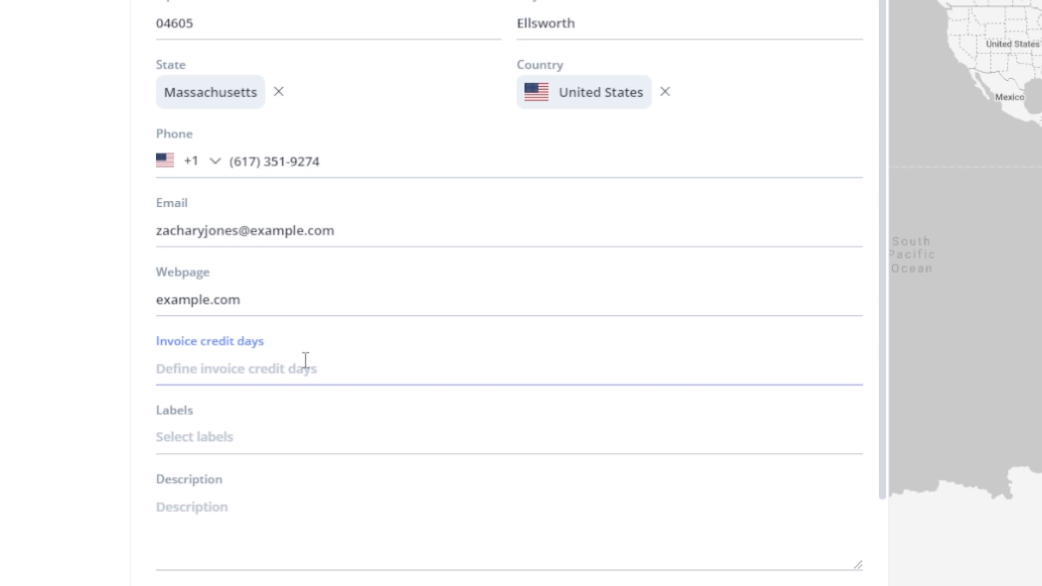
type("7")
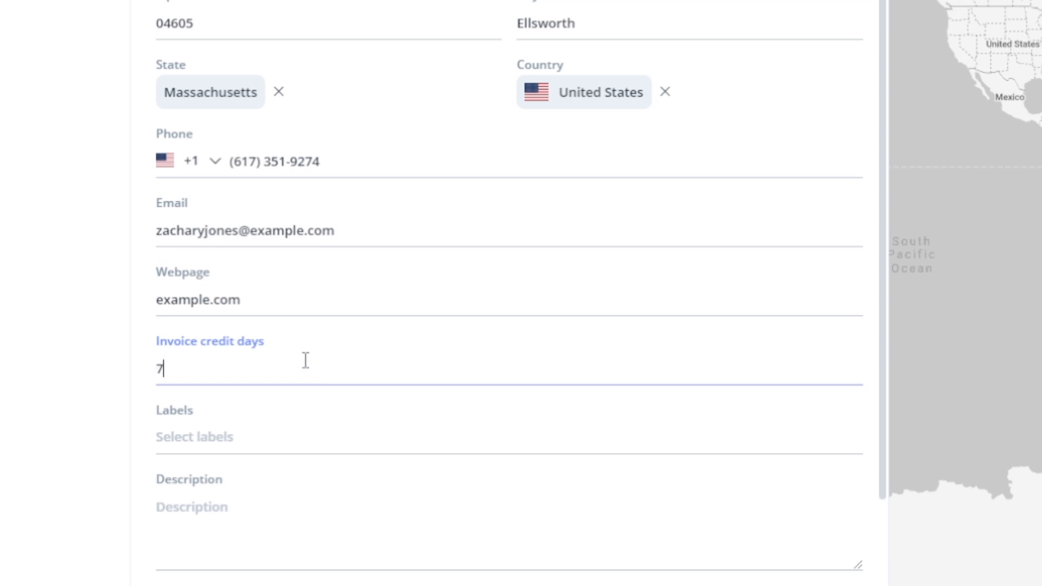
- Create and apply an orange Athlete label, and describe the client as a high-school football player
left_click(287, 434)
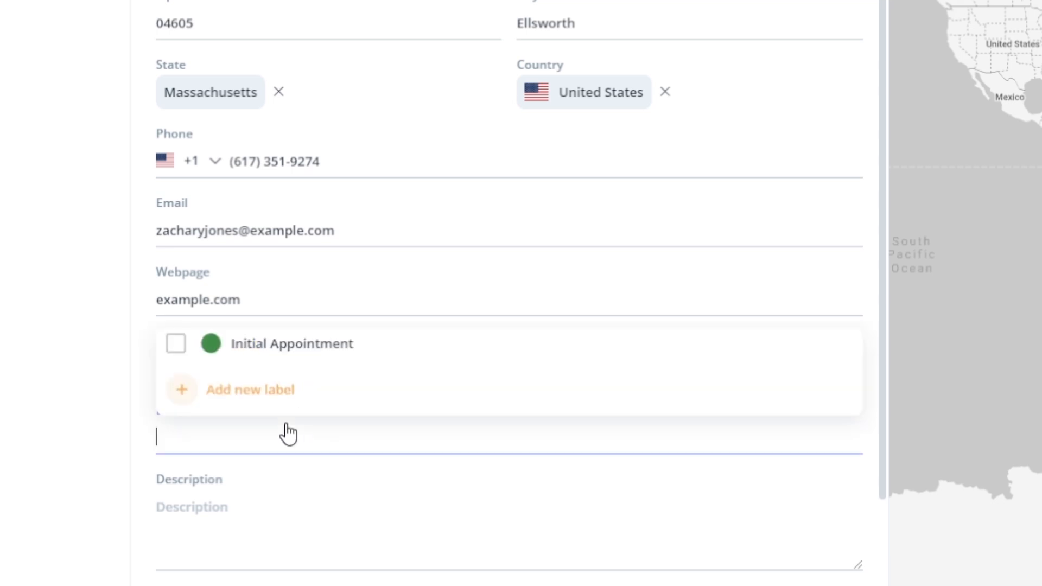
left_click(270, 399)
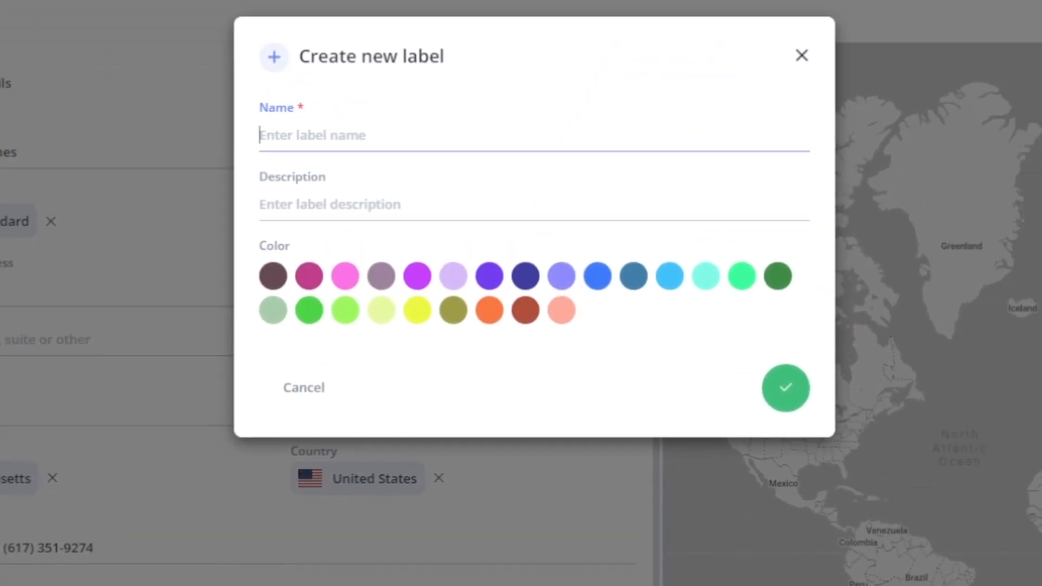
type("Athlete")
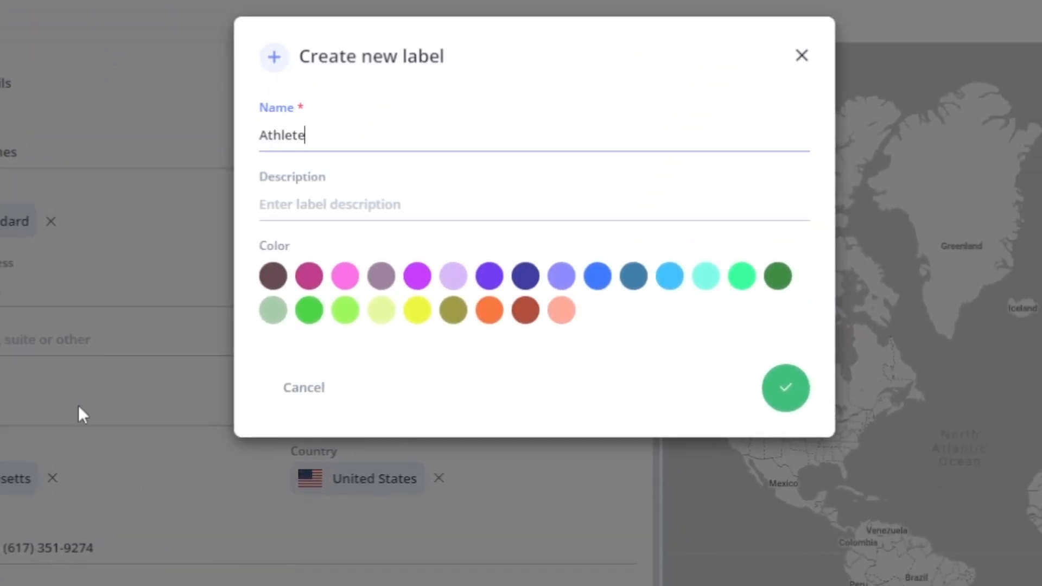
key("Tab")
type("For clients ")
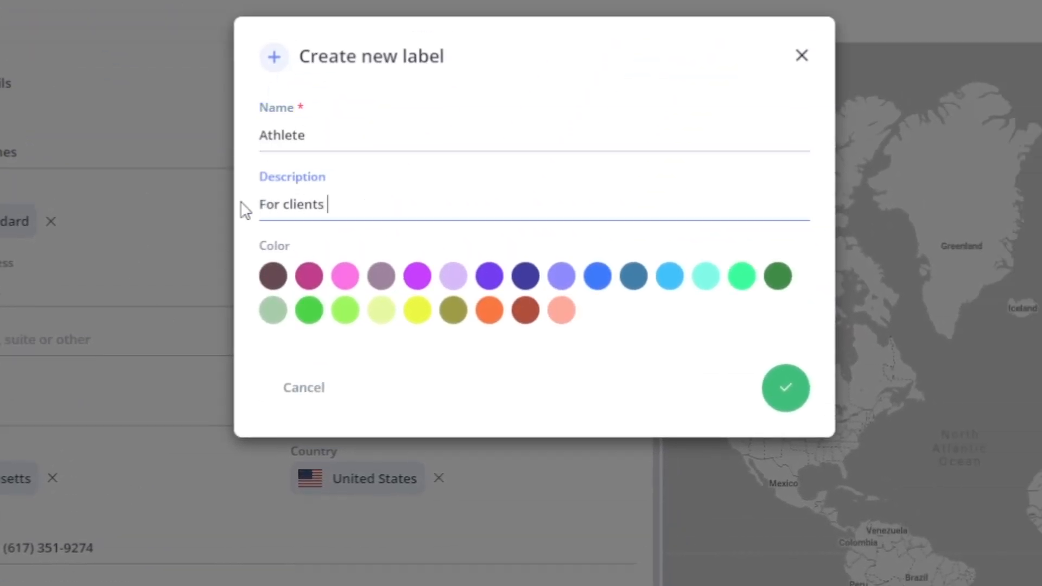
type("at higher risk of injury while playing sports")
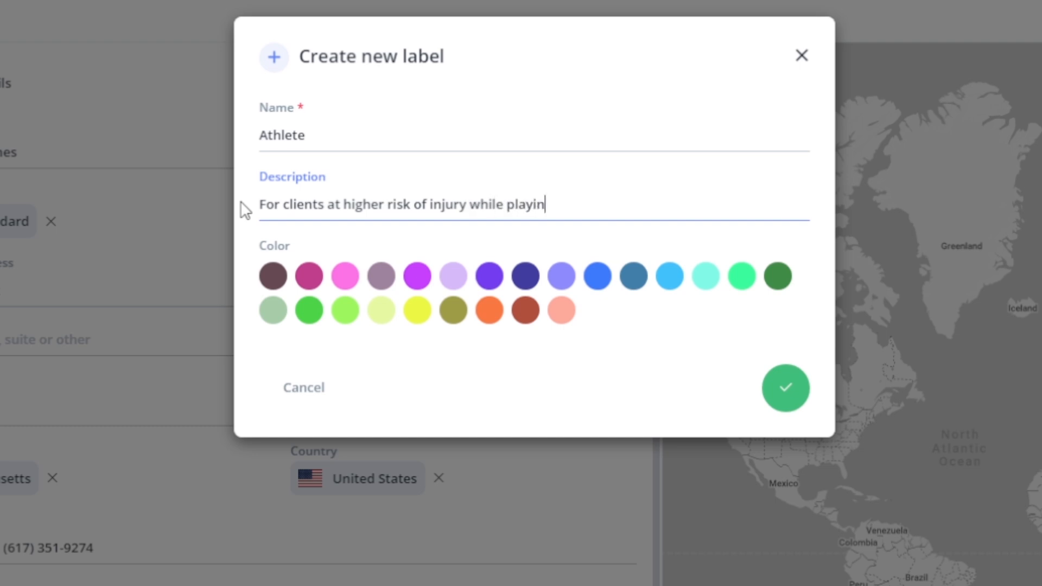
left_click(489, 310)
left_click(788, 393)
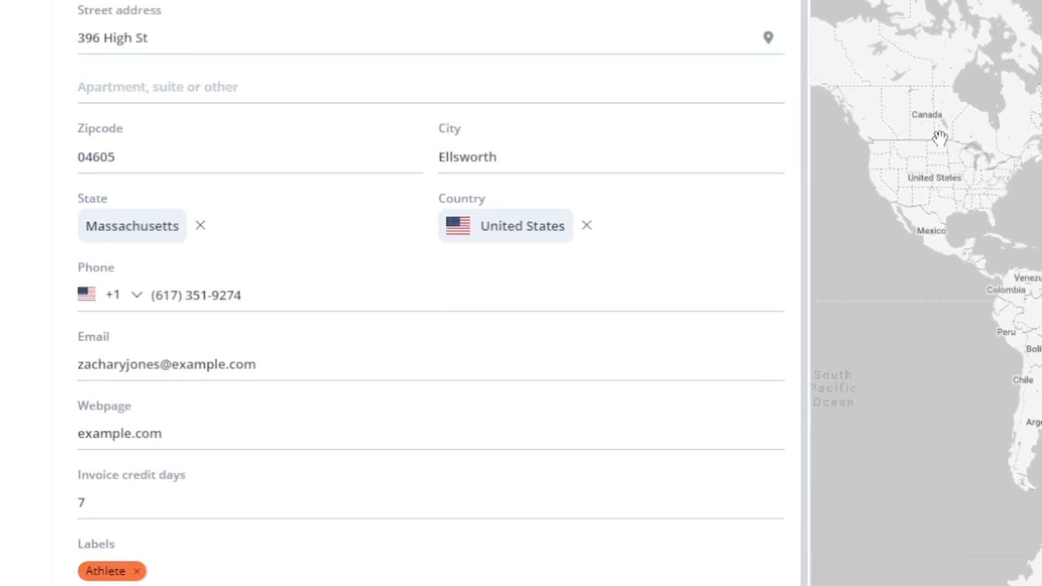
left_click(374, 522)
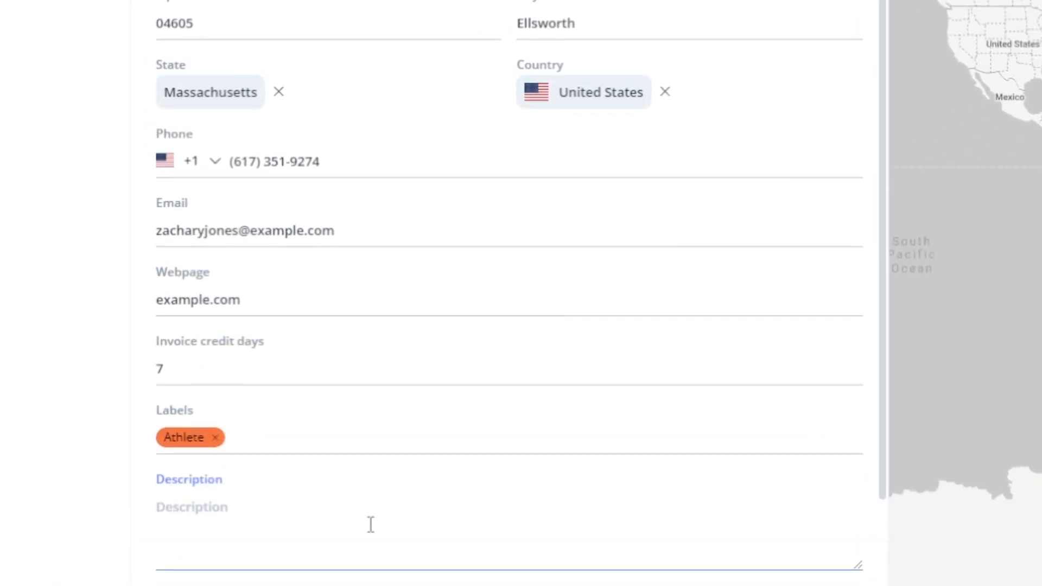
type("Zachary plays football for ")
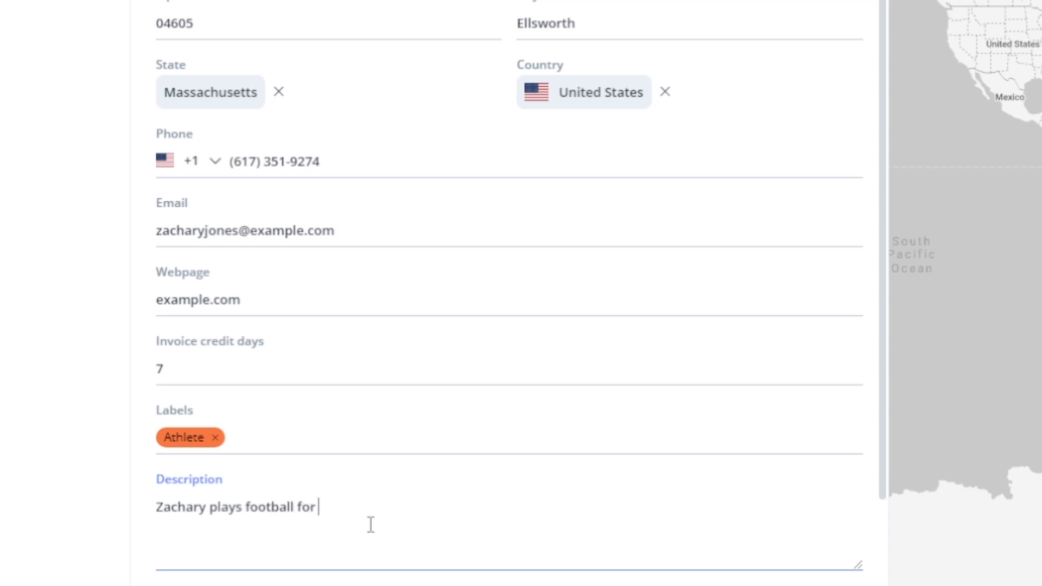
type("a local high school.")
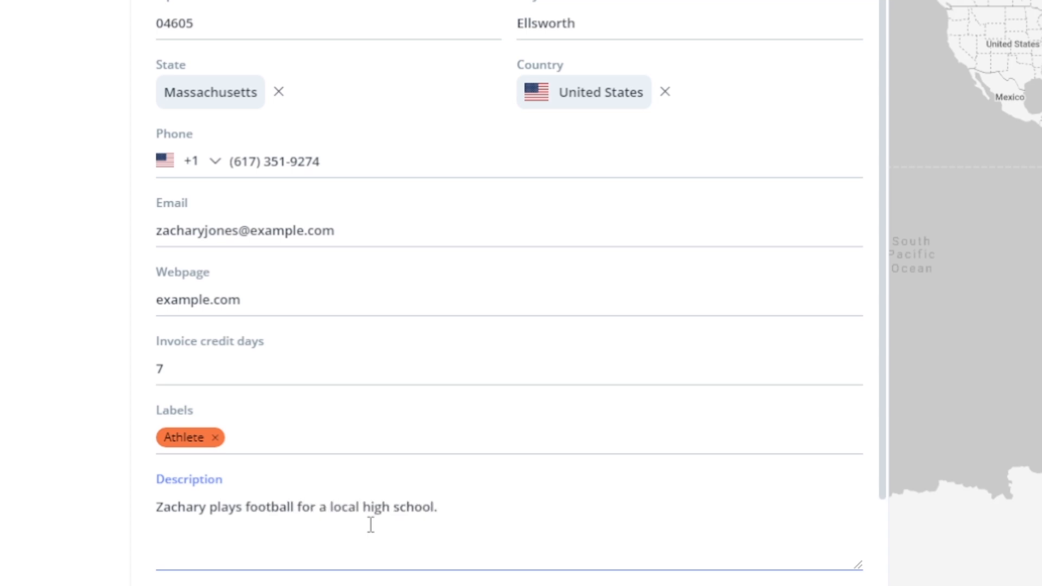
- Try a separate invoice address, switch it back off, and save the client
scroll(371, 525, "down", 4)
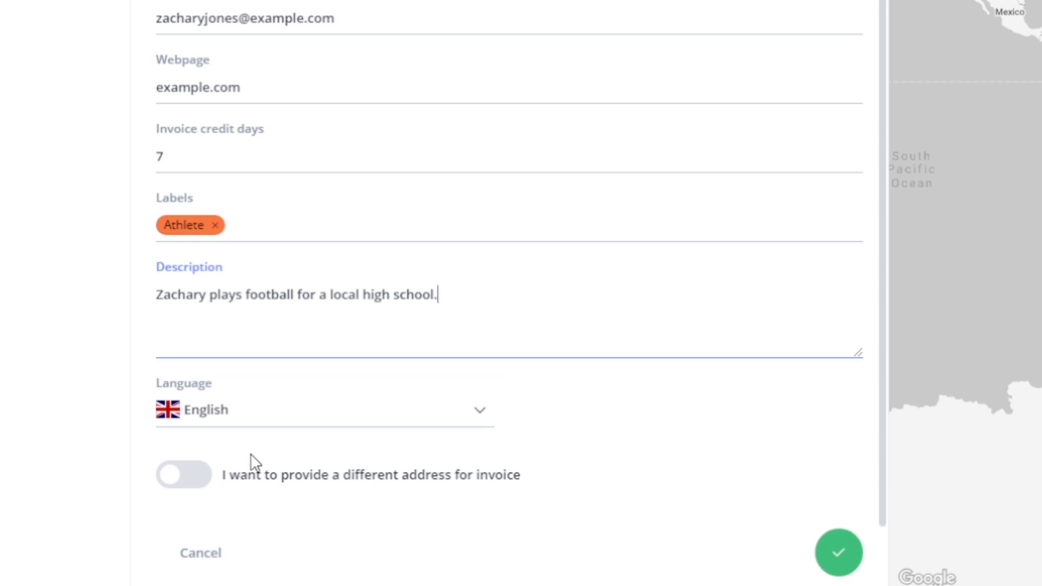
left_click(184, 478)
middle_click(135, 449)
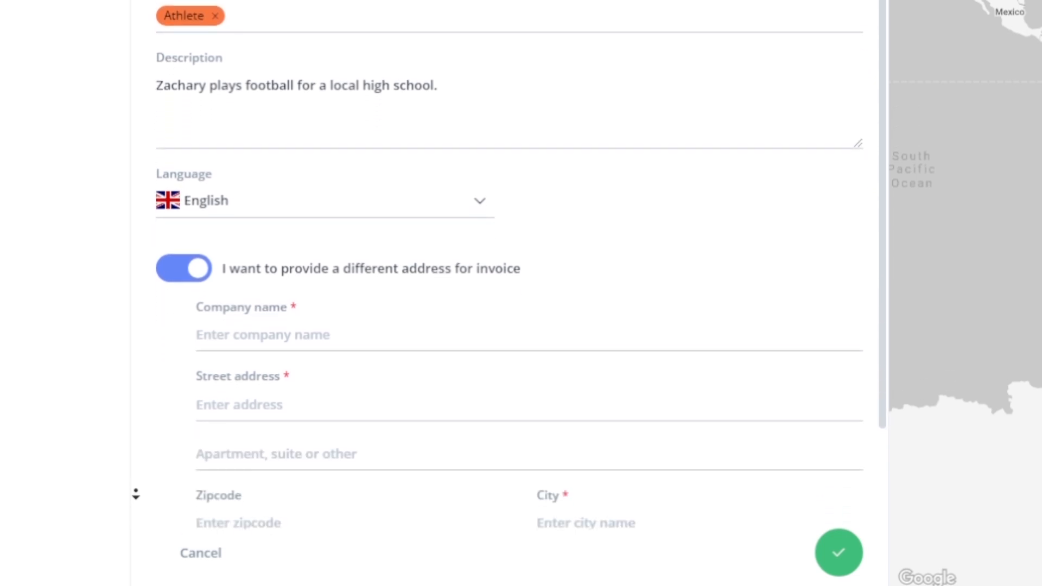
left_click(136, 492)
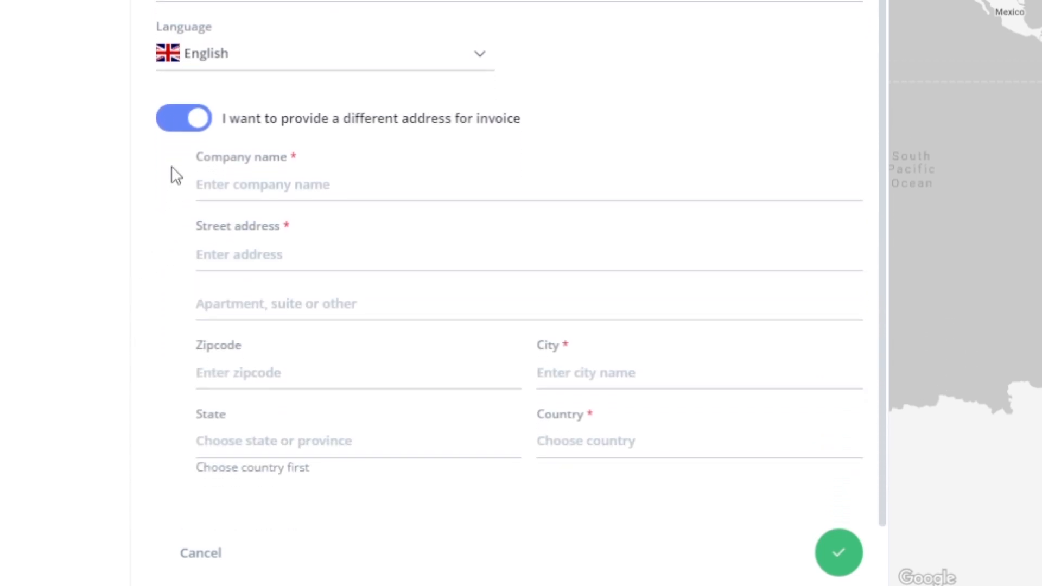
left_click(176, 126)
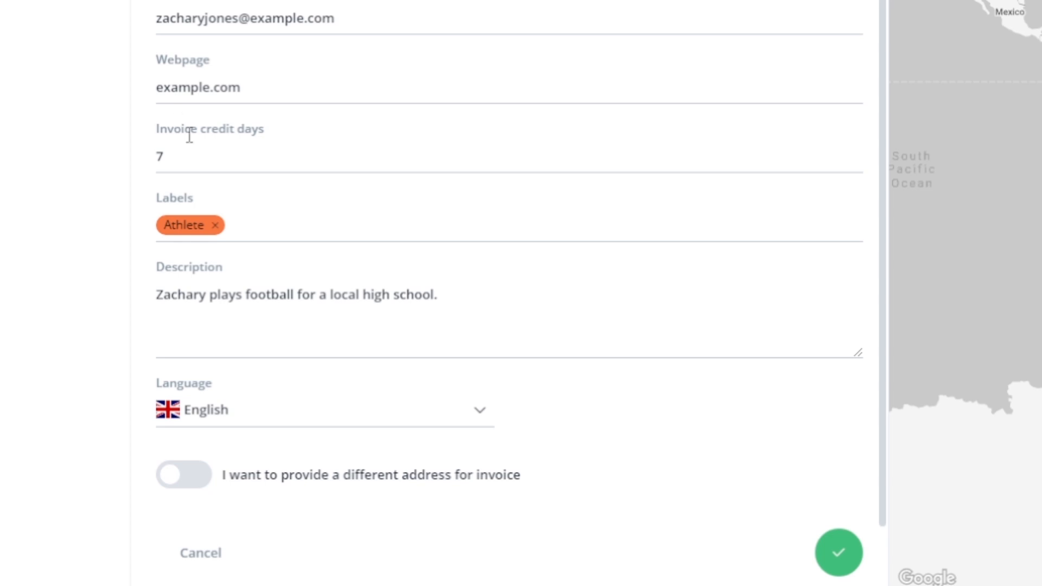
left_click(839, 553)
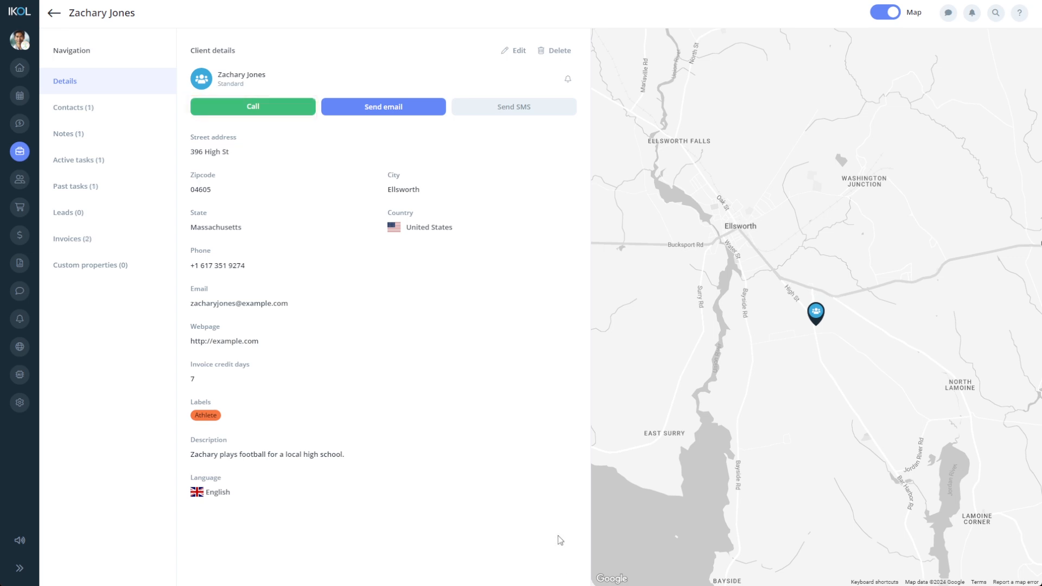
left_click(401, 107)
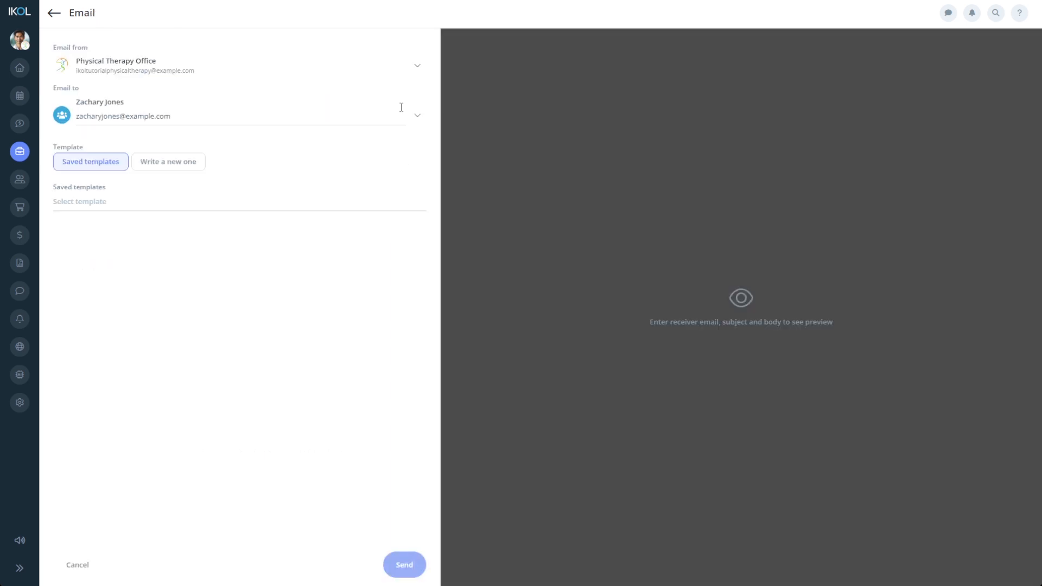
left_click(315, 201)
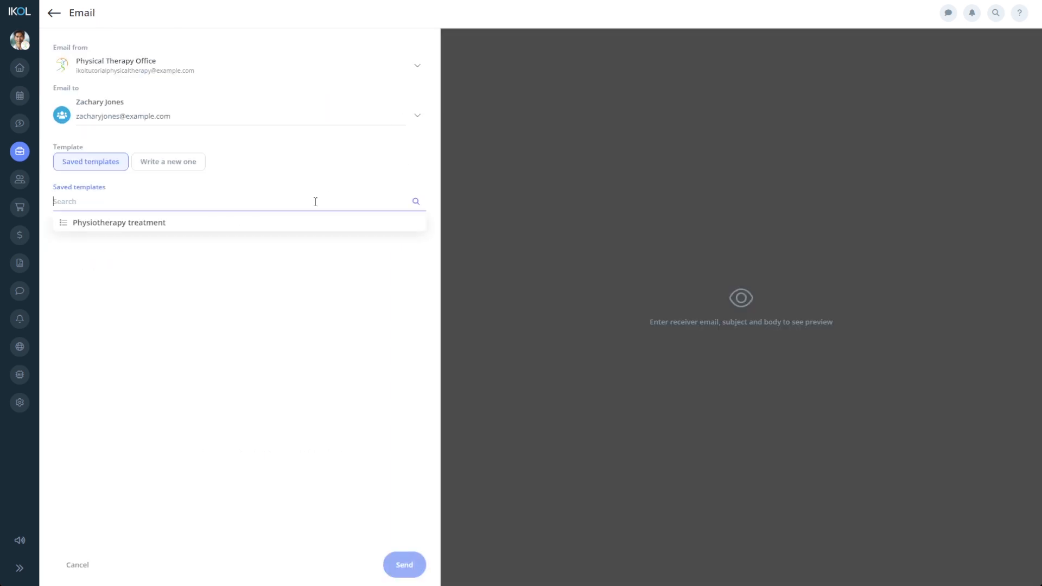
left_click(308, 220)
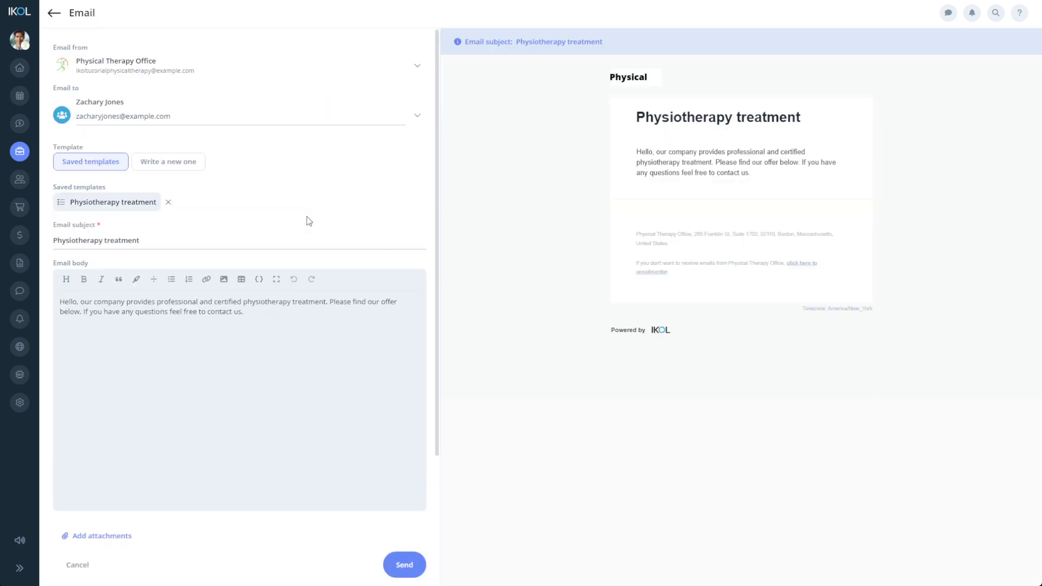
left_click(179, 167)
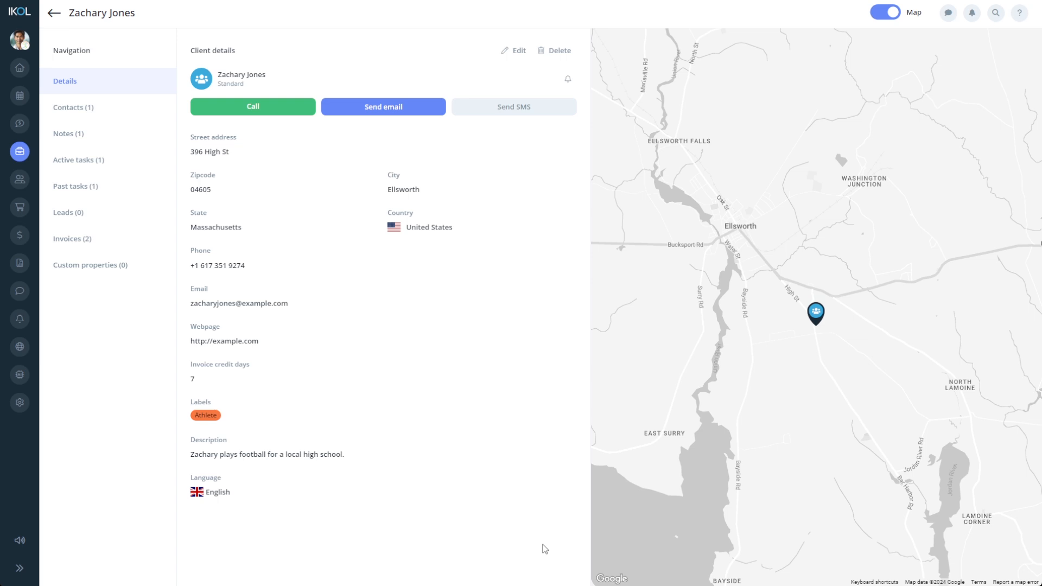
left_click(512, 112)
left_click(406, 147)
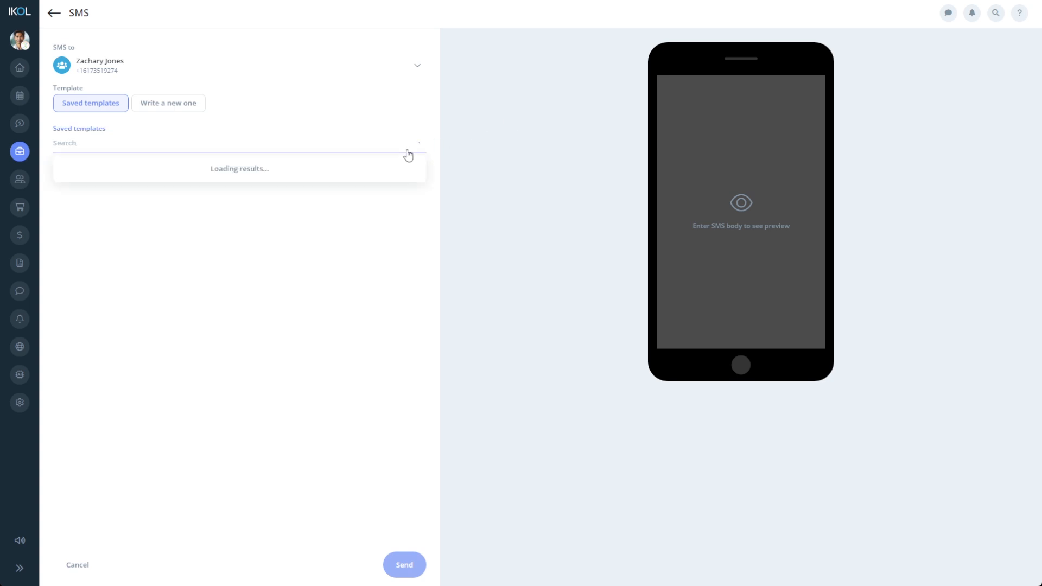
left_click(199, 111)
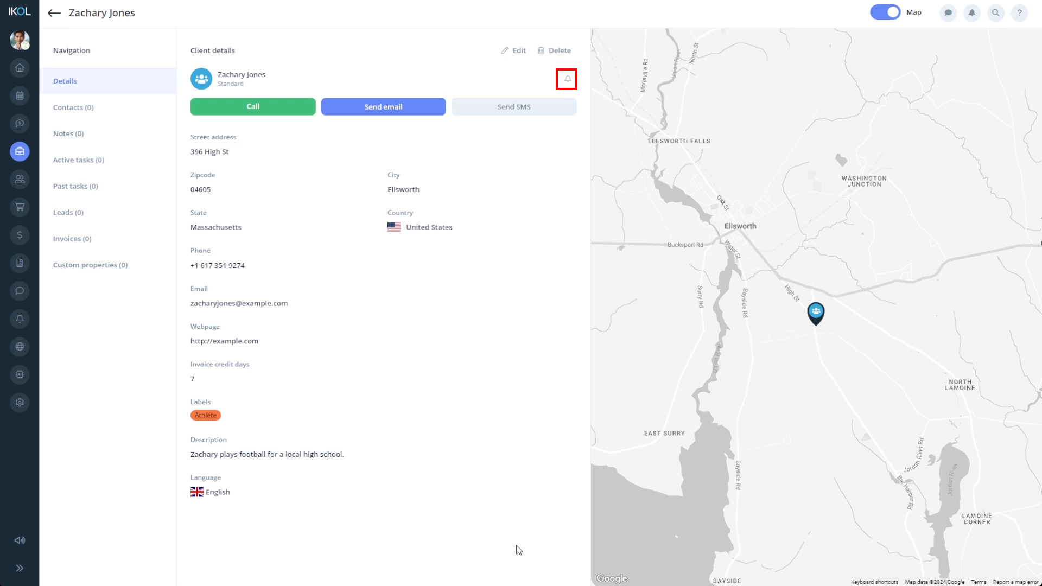
- Add a contact with the mother's name, a 'mother of' position description, e-mail and first phone
left_click(145, 106)
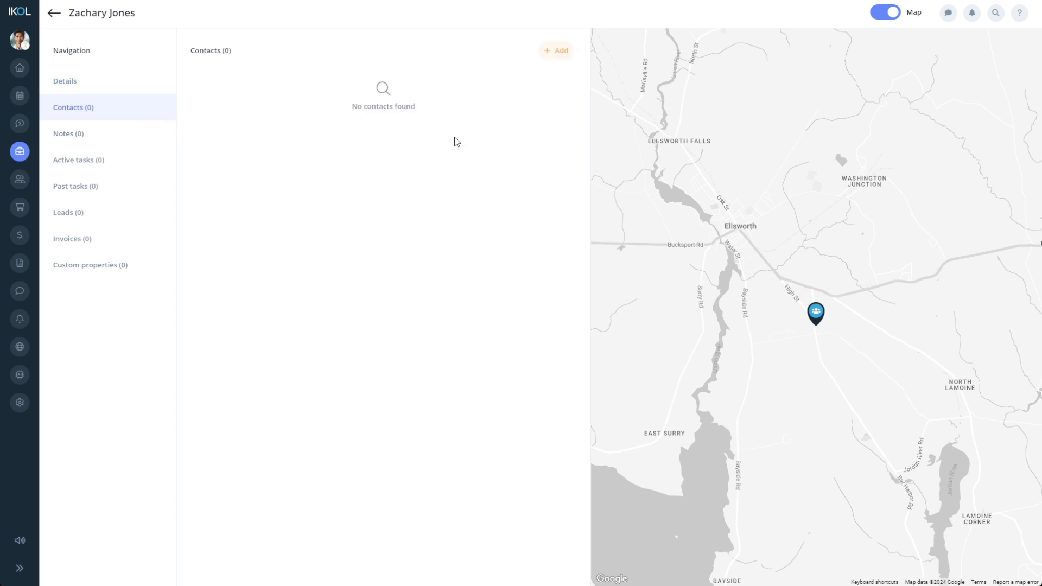
left_click(550, 54)
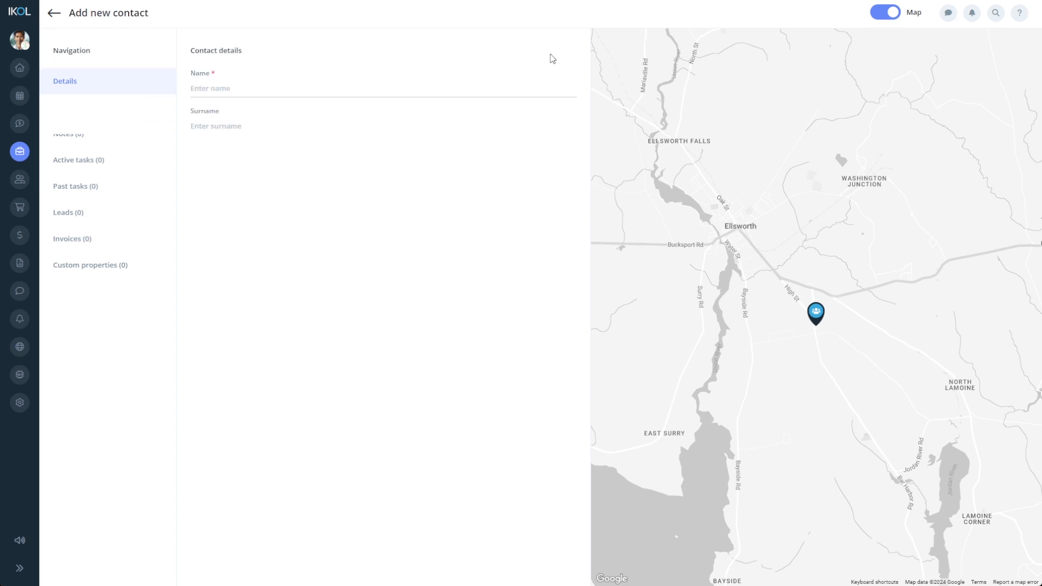
left_click(513, 82)
left_click(507, 118)
left_click(480, 163)
type("Mo")
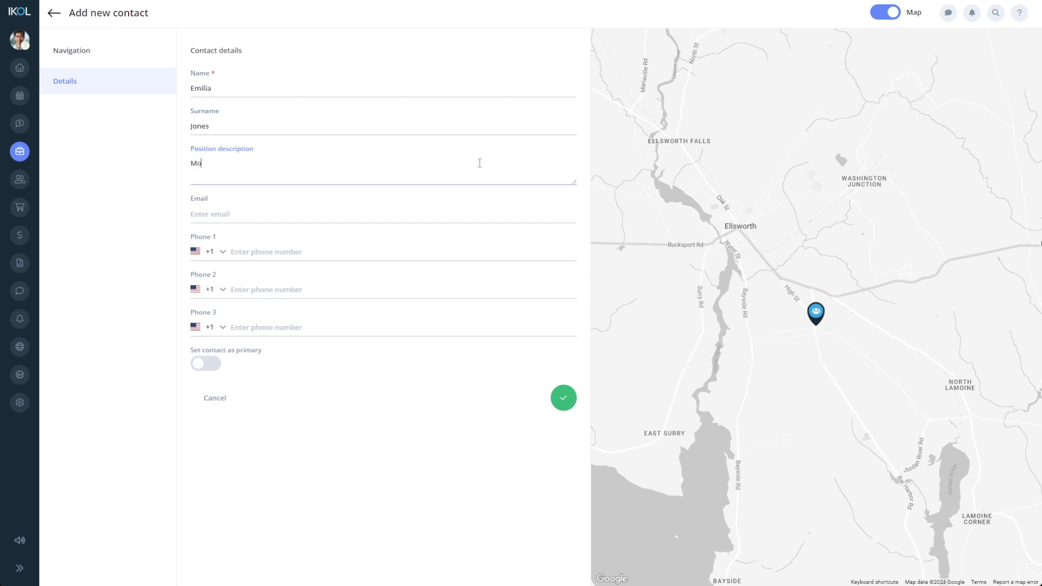
type("ther of Zachary")
left_click(470, 208)
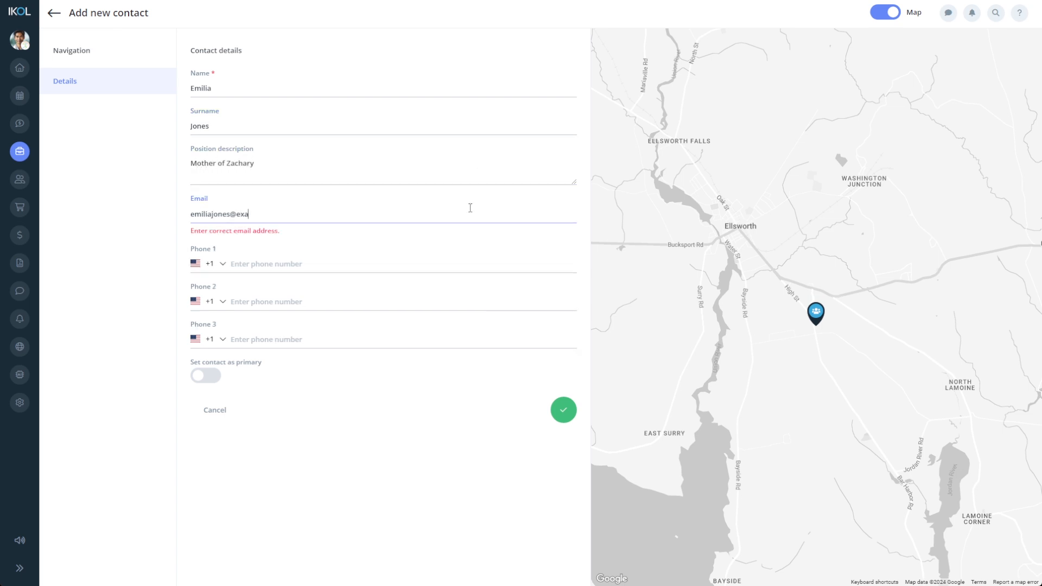
left_click(436, 247)
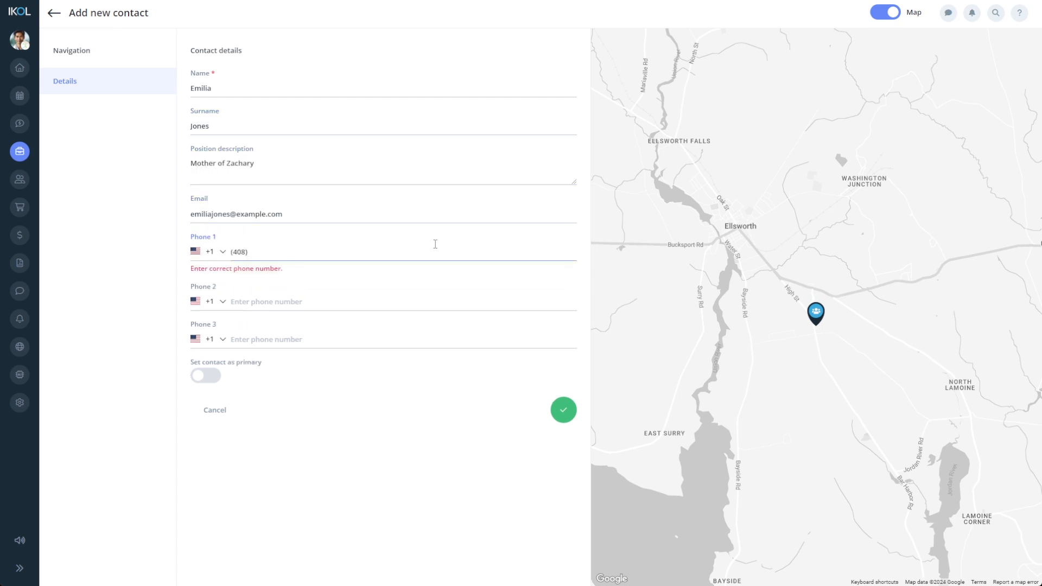
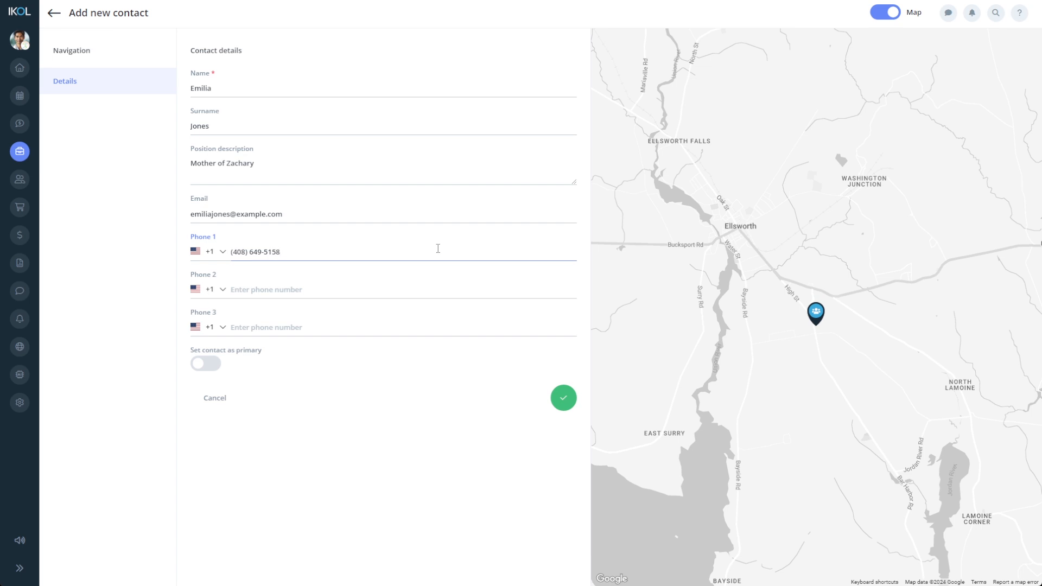
left_click(559, 402)
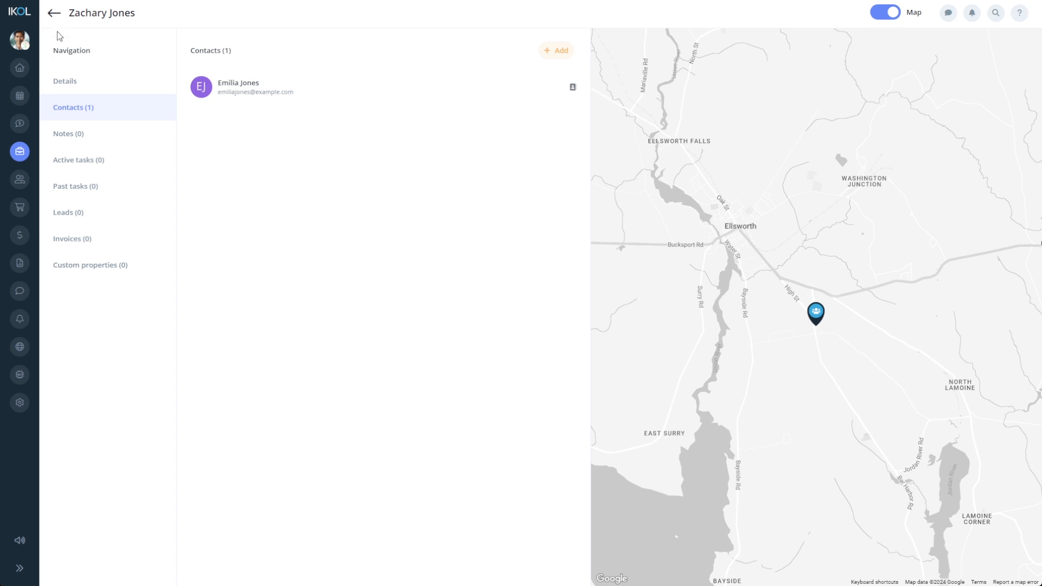
- Save an 'Injury history:' note: 2022 tibiofibular ligament tear, right ankle sprains 2022/2023, 2024 Achilles tendonitis
left_click(87, 148)
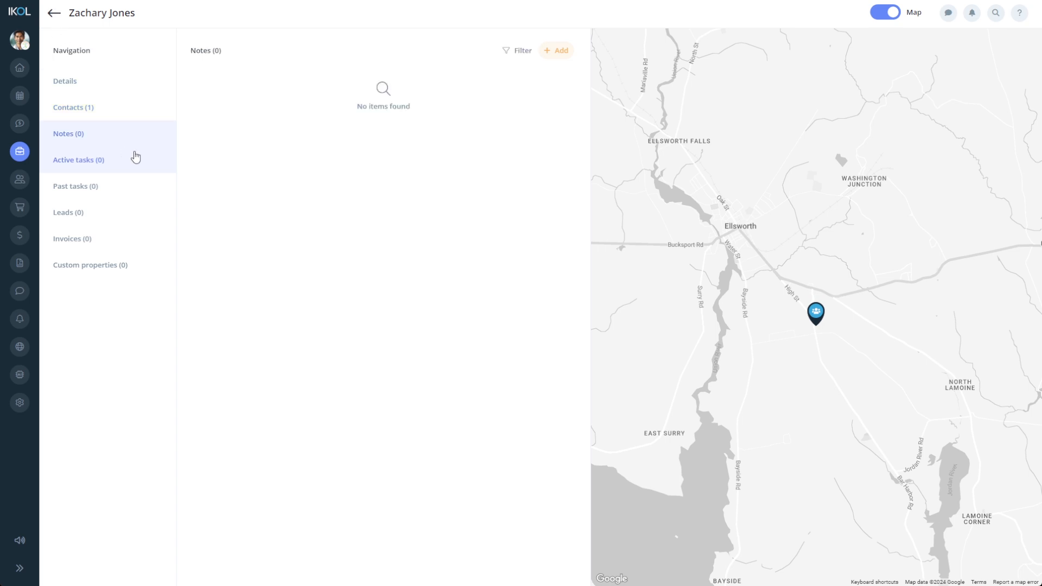
left_click(556, 50)
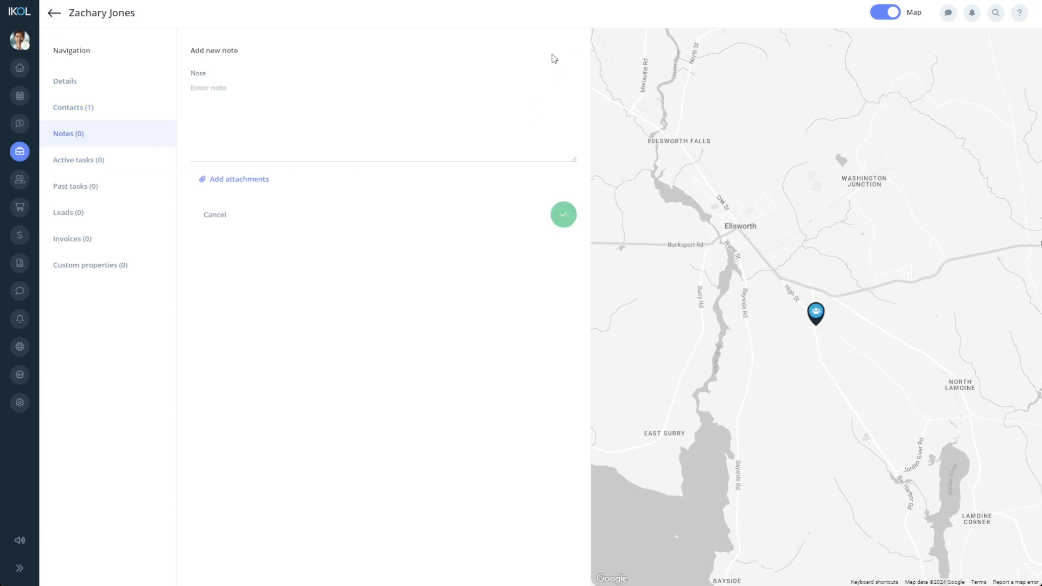
left_click(504, 104)
type("Injury history:")
key("Return")
type("- G")
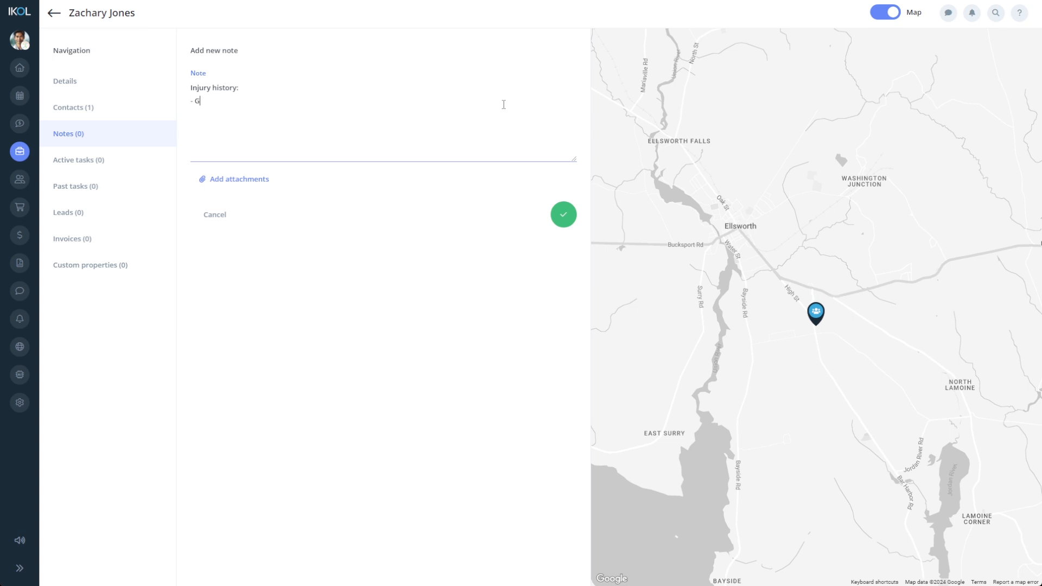
type("rade 1 tibiofibular ligament tear (2022)")
key("Return")
type("- Sprained right ankle (2022, 2023)")
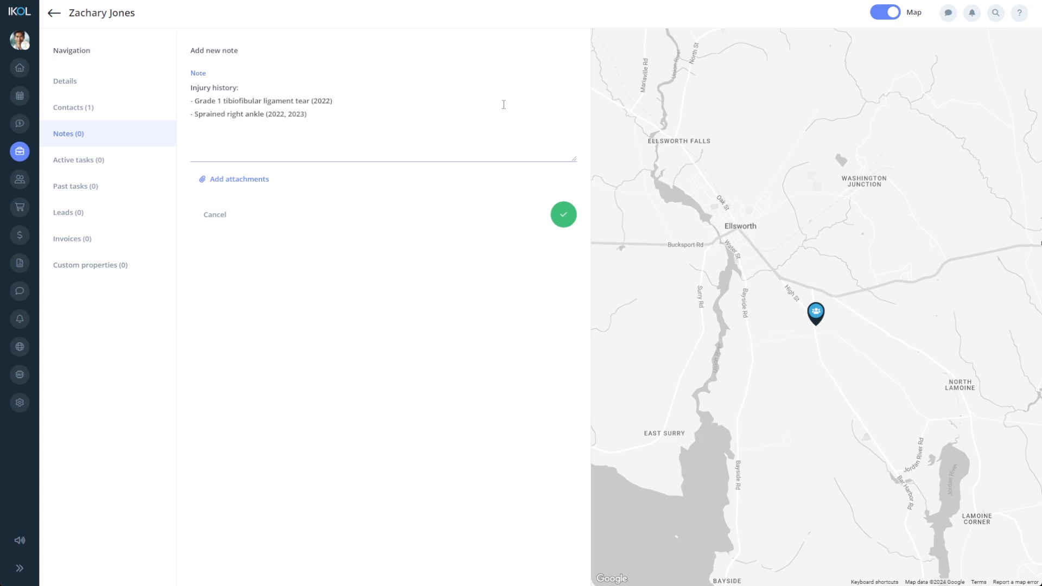
key("Return")
type("- Achilles tendonitis (2024)")
left_click(564, 215)
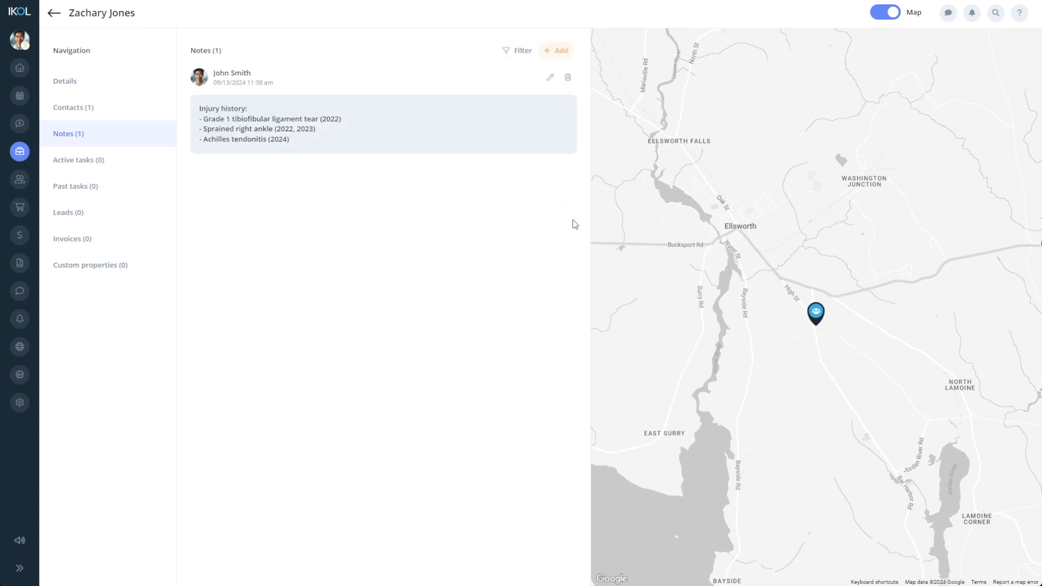
left_click(152, 166)
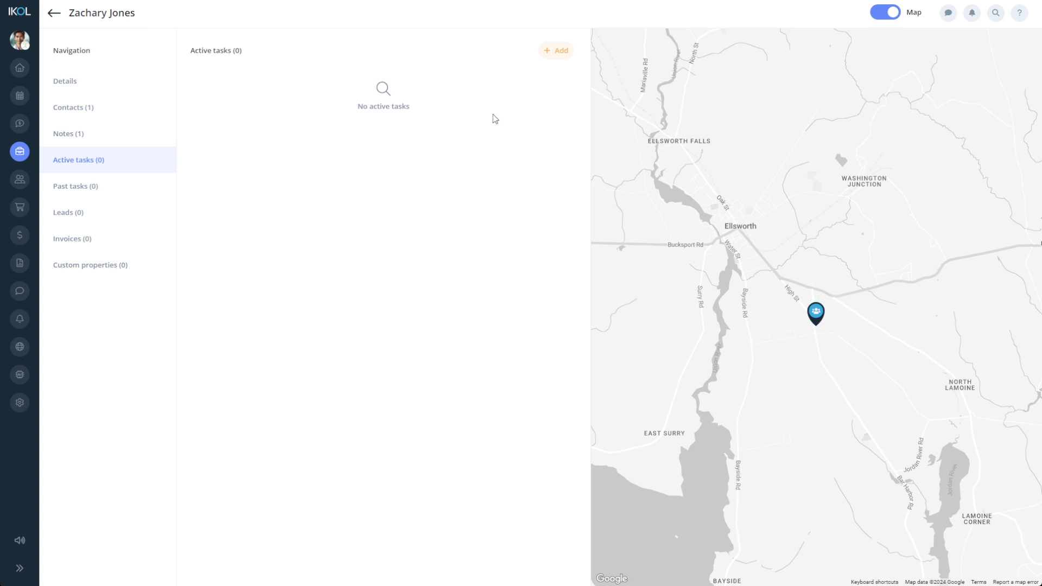
- Open and abandon a new task form, then view the client's past tasks and leads
left_click(559, 52)
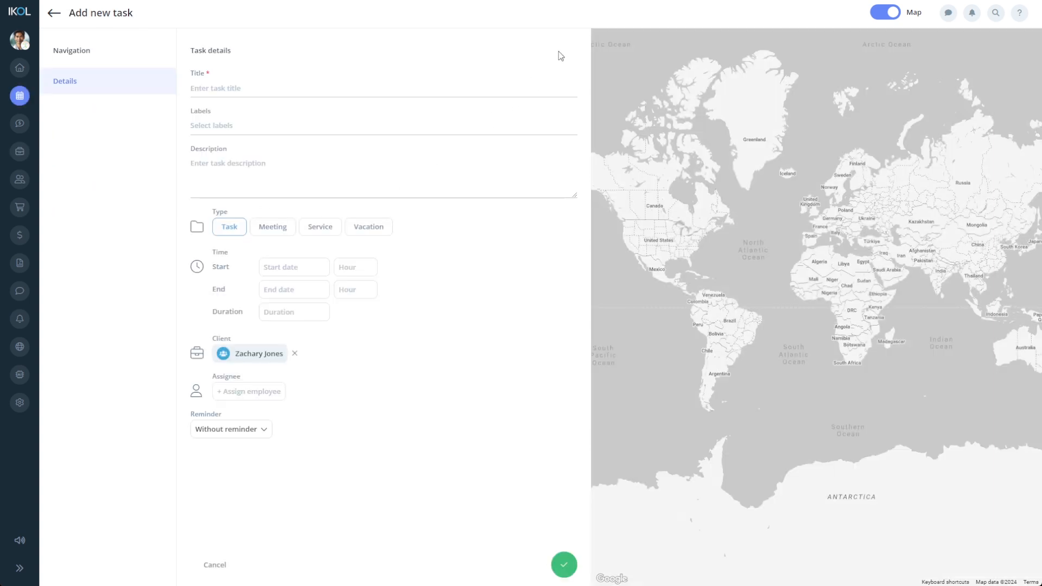
left_click(54, 13)
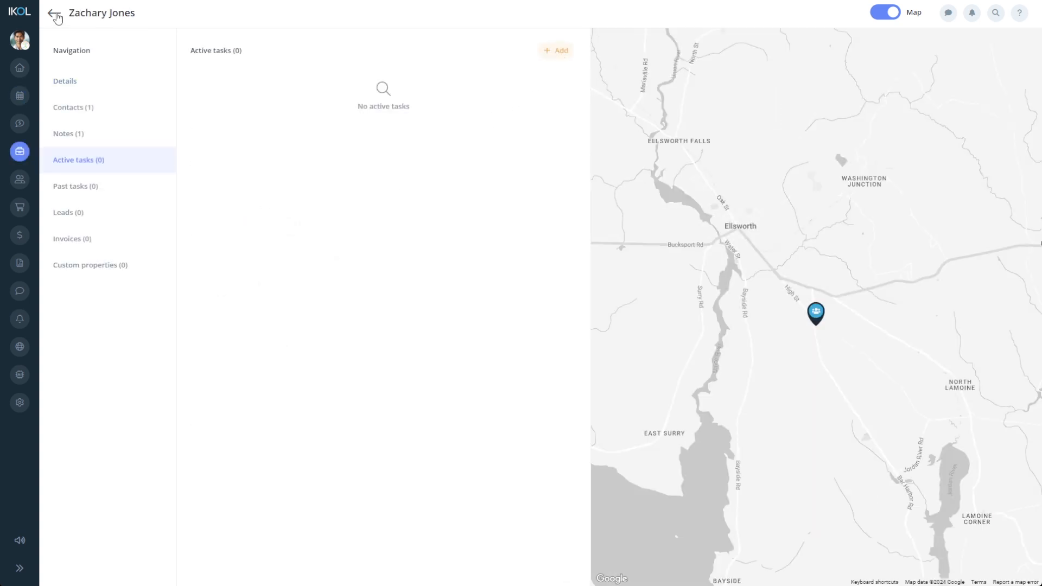
left_click(119, 190)
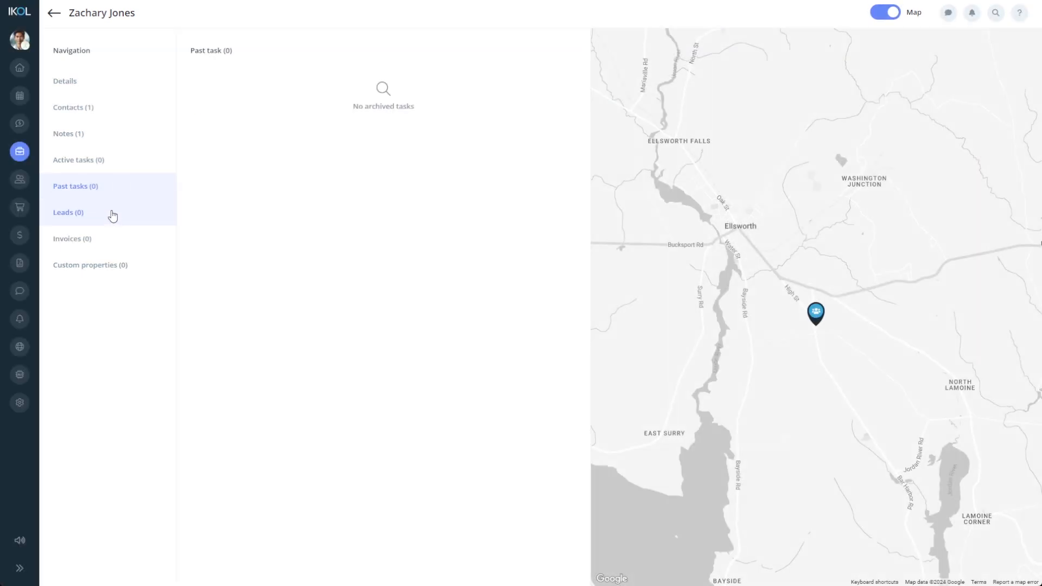
left_click(113, 215)
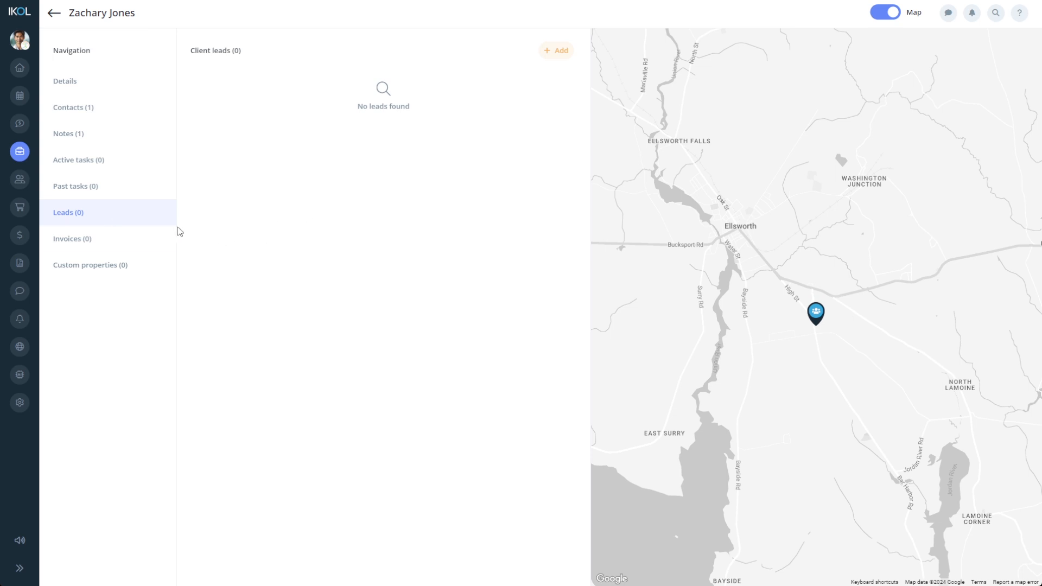
- Browse the client's invoices and custom properties, checking a new property's value type options
left_click(168, 237)
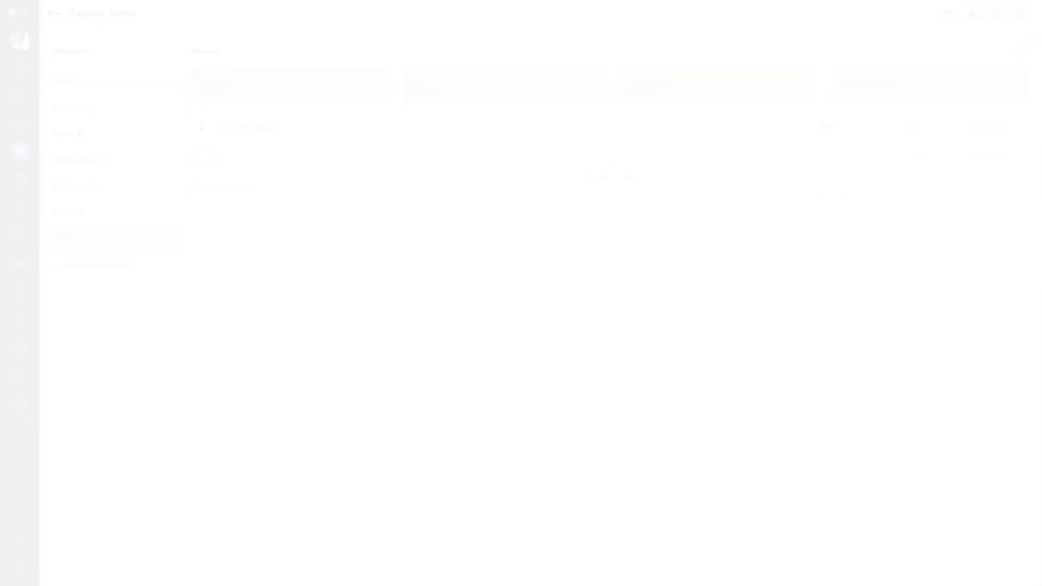
left_click(160, 271)
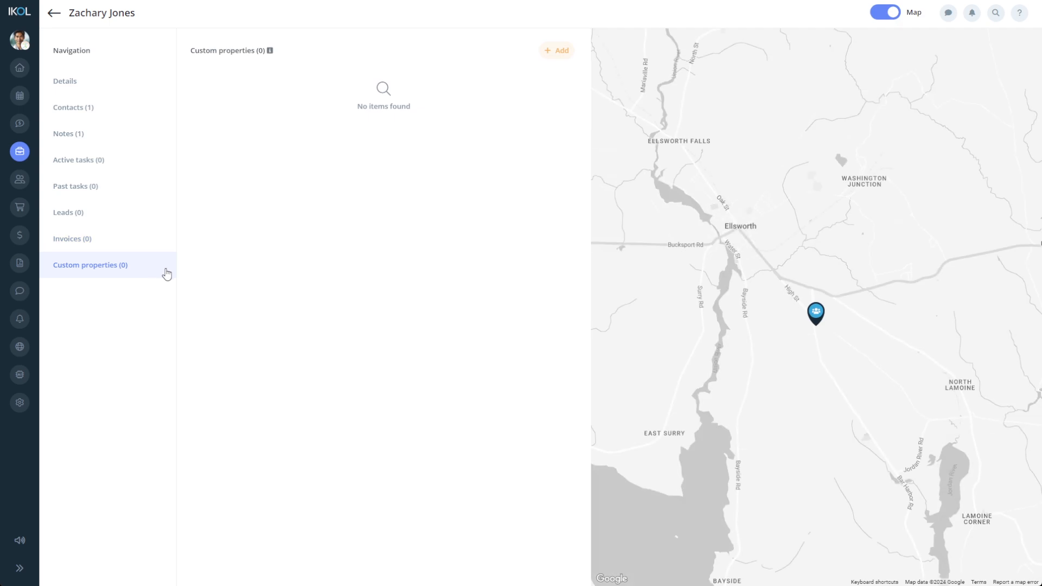
left_click(554, 57)
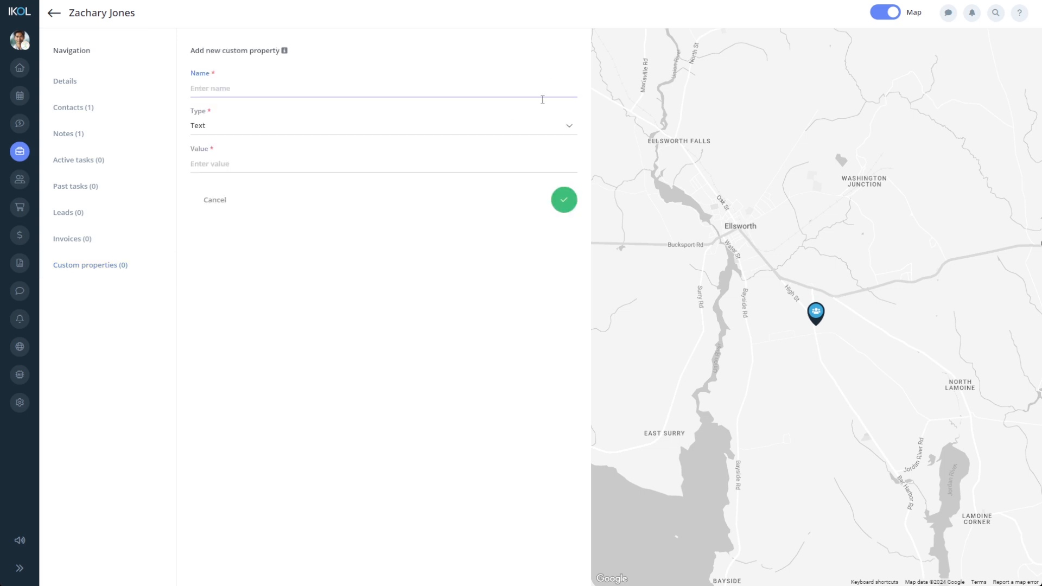
left_click(552, 134)
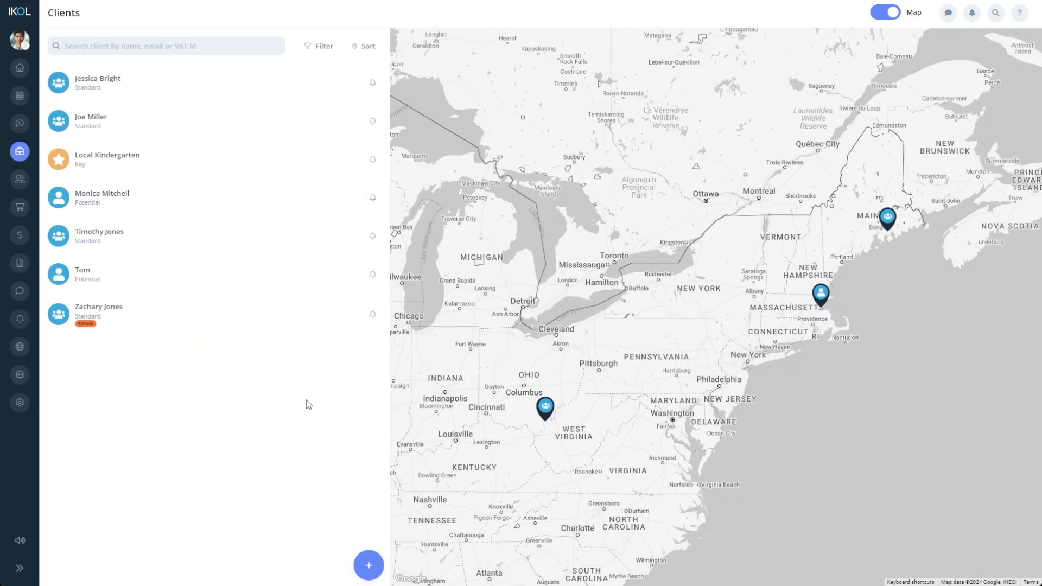
- Open the Standard client type's notification settings for editing
mouse_move(28, 157)
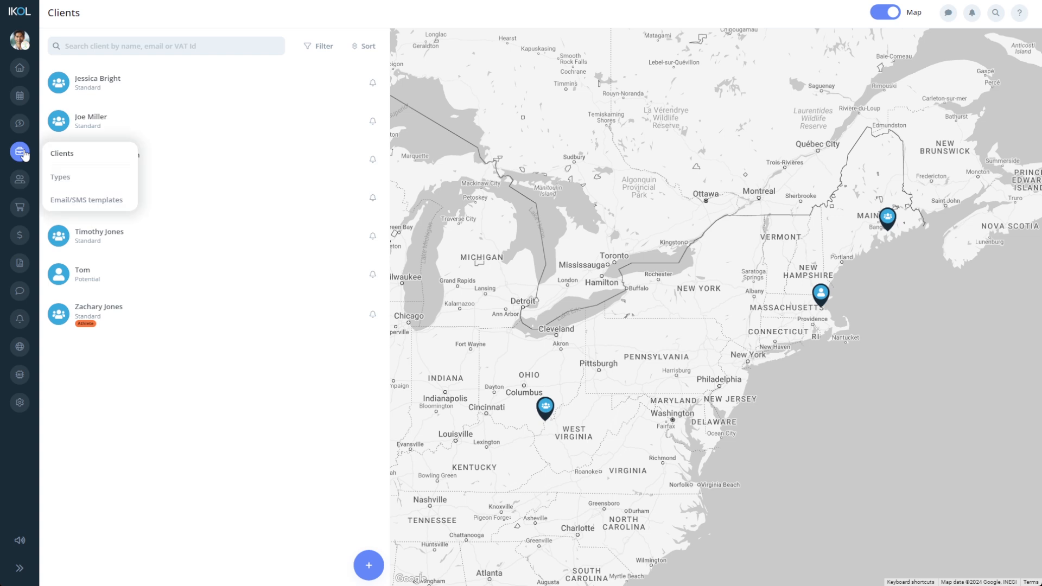
left_click(72, 174)
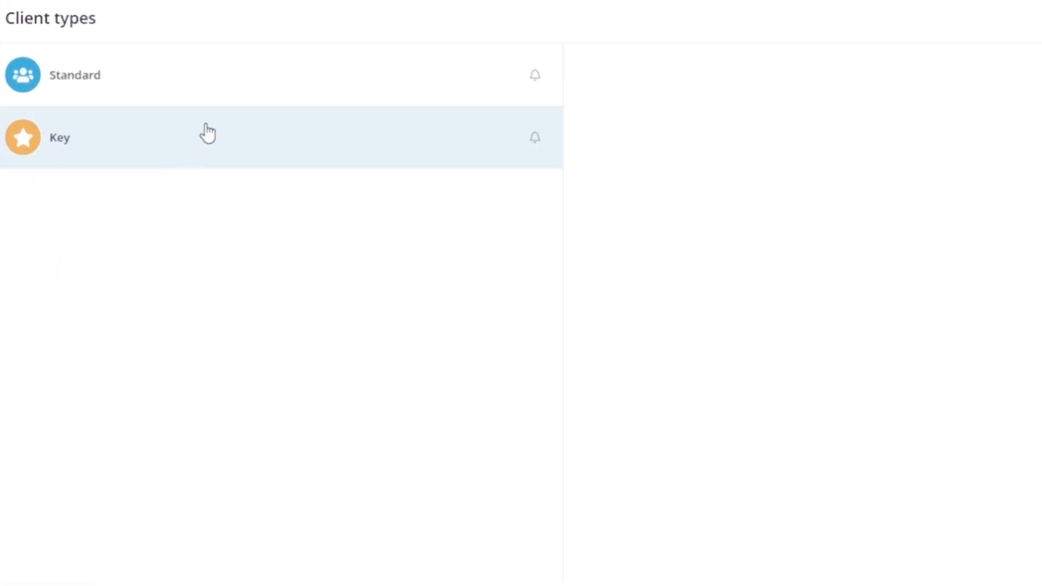
left_click(242, 93)
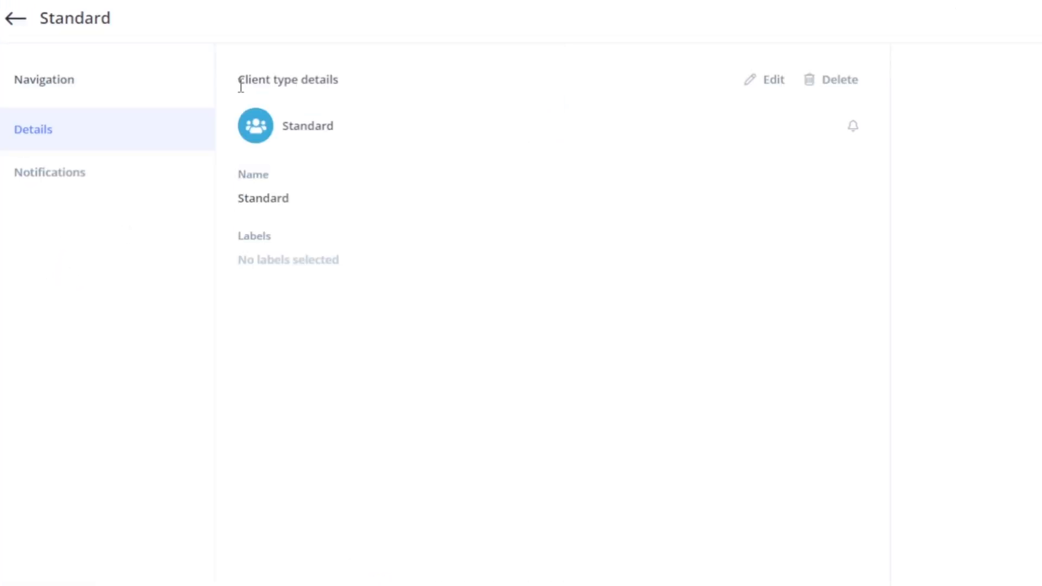
left_click(166, 183)
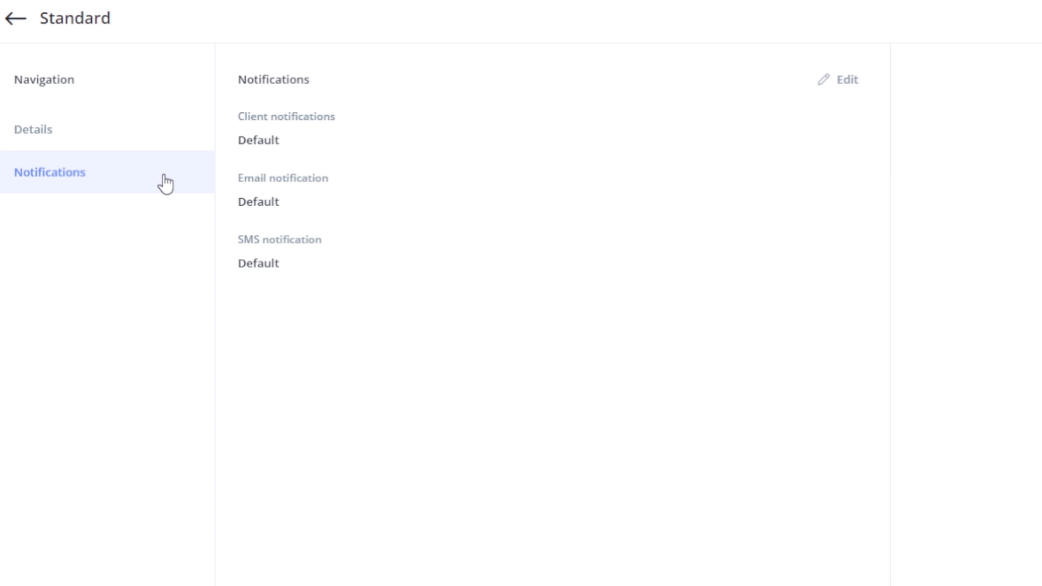
left_click(826, 93)
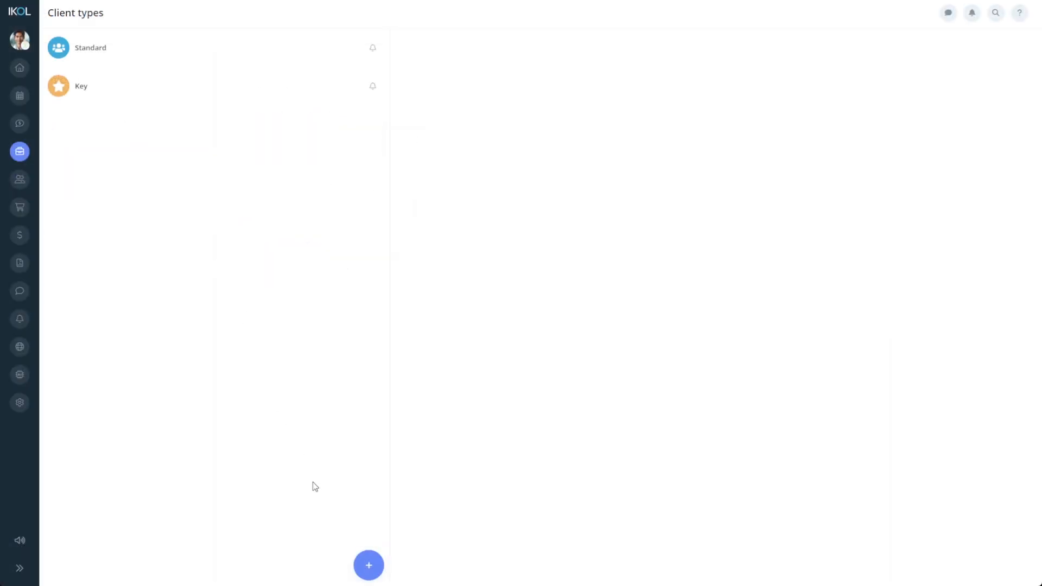
- Create a 'Regular client' type with the Man Yellow icon and no labels, then go to Clients
left_click(369, 564)
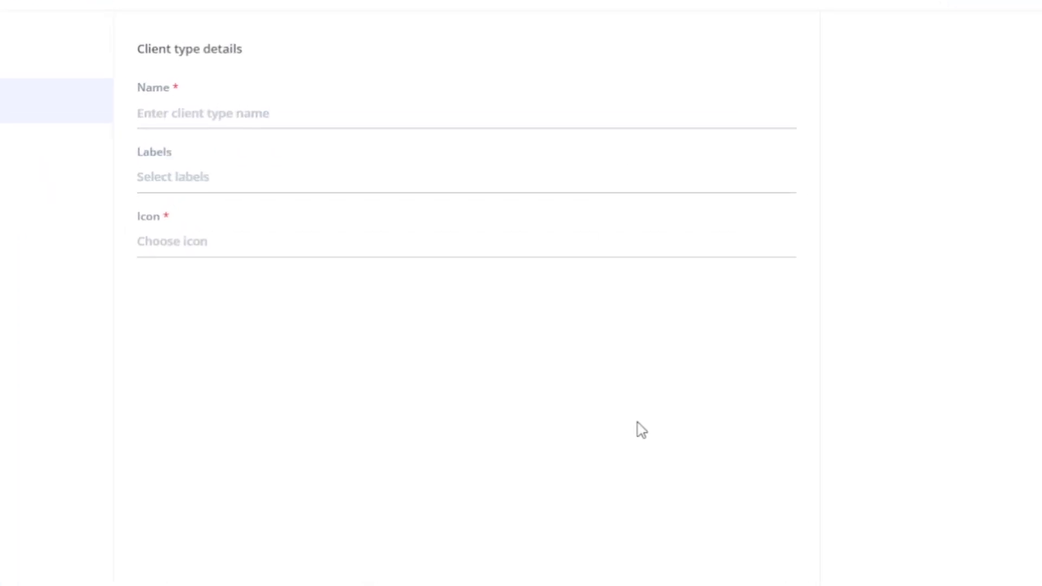
left_click(608, 102)
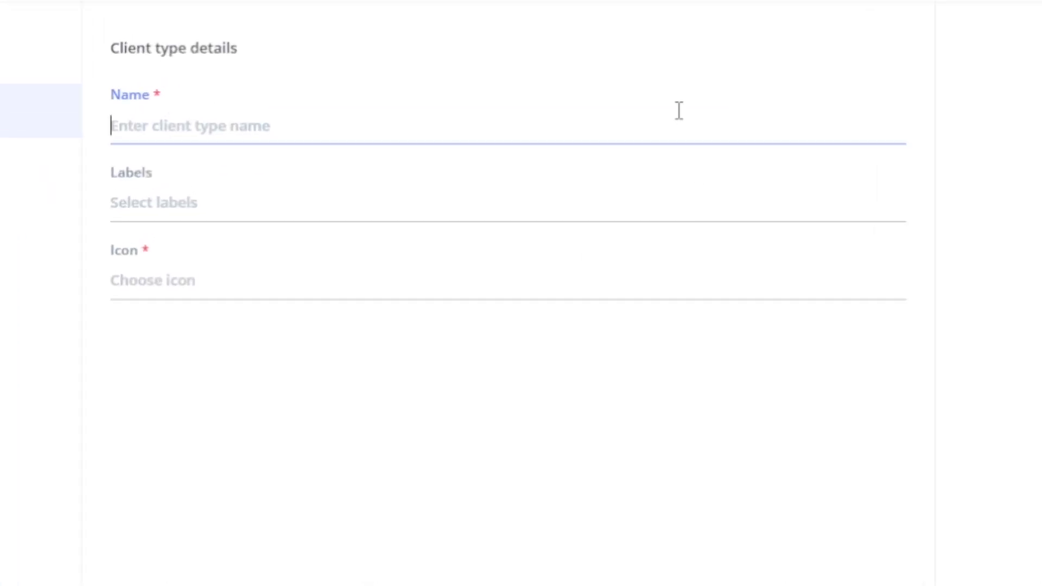
type("Regular client")
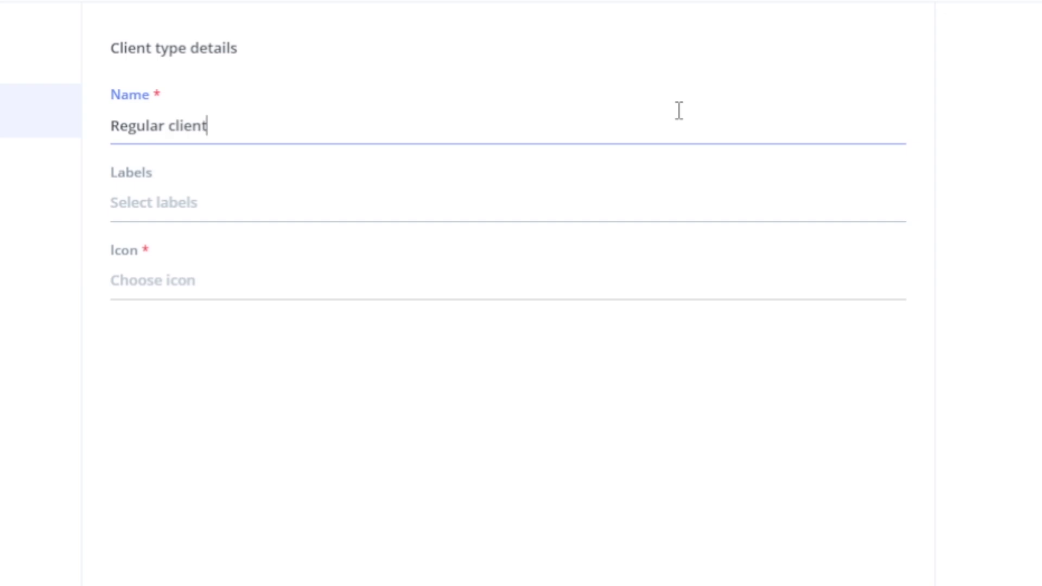
left_click(635, 216)
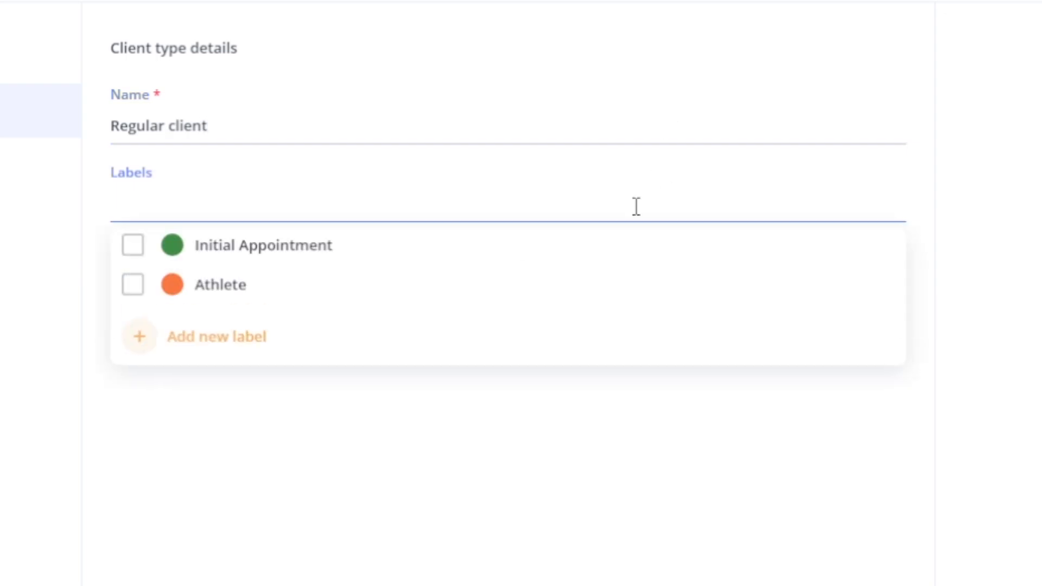
left_click(930, 309)
left_click(890, 293)
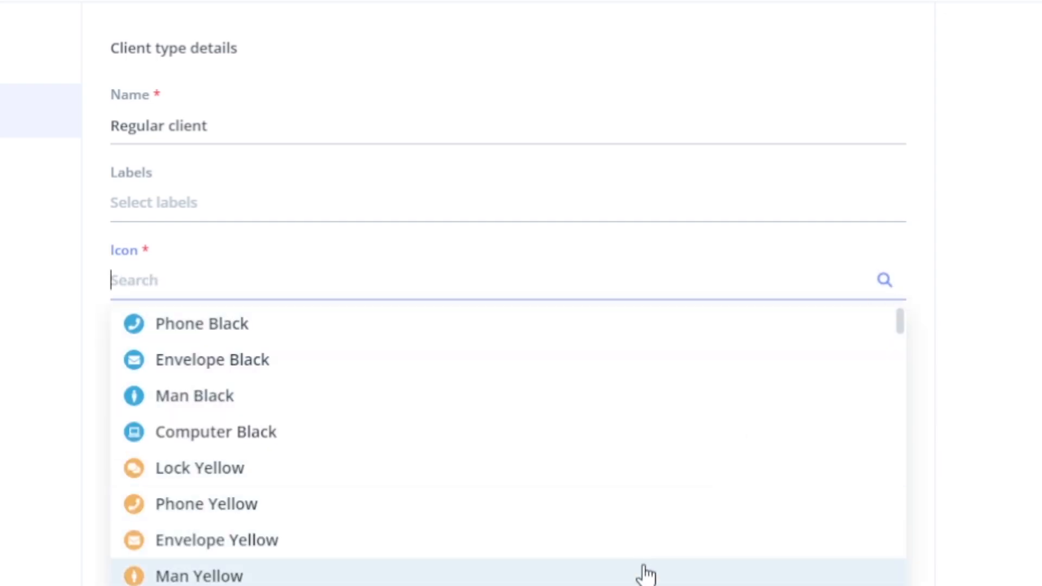
left_click(646, 573)
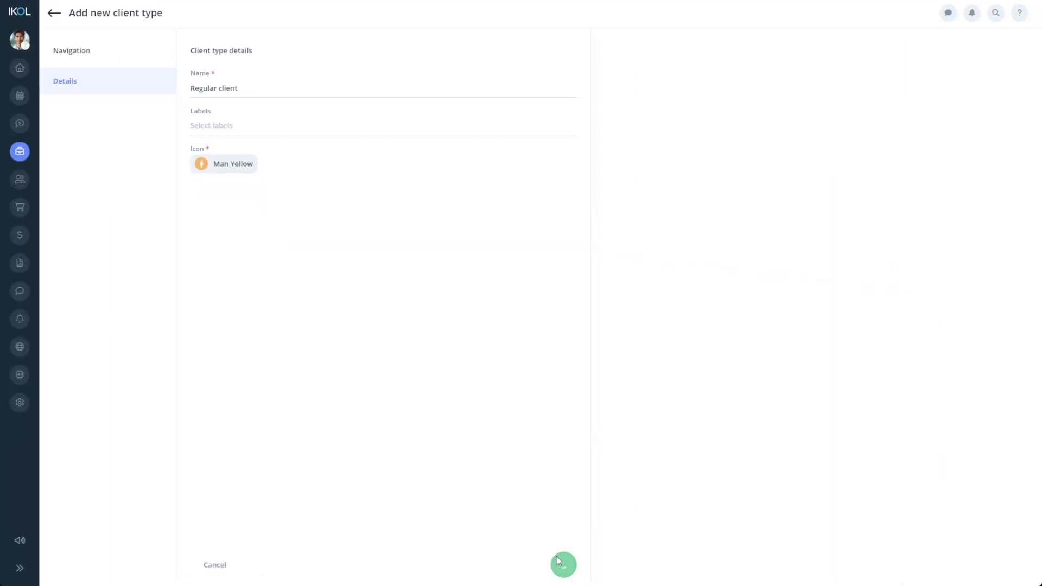
left_click(558, 561)
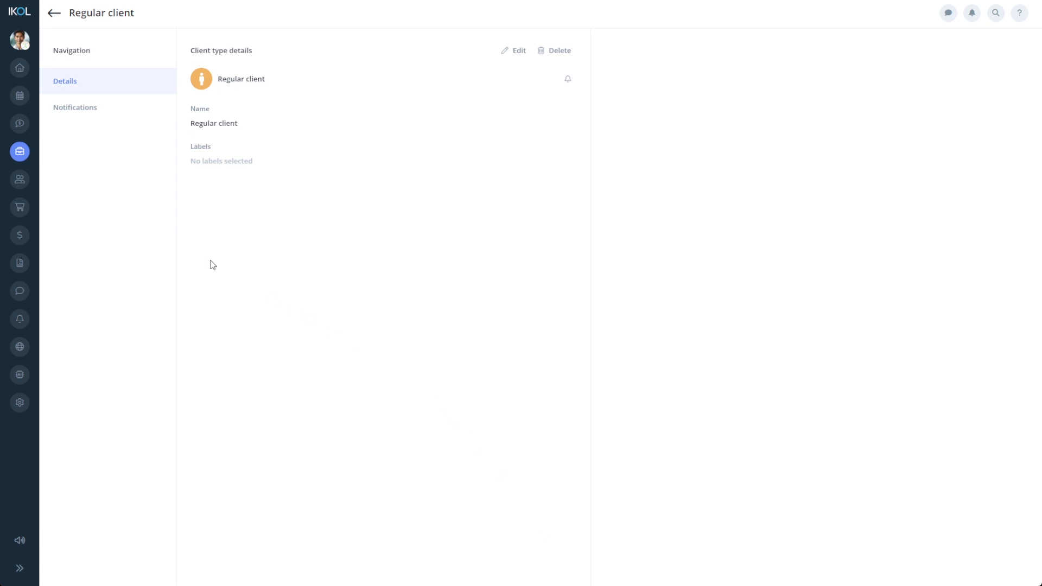
mouse_move(22, 156)
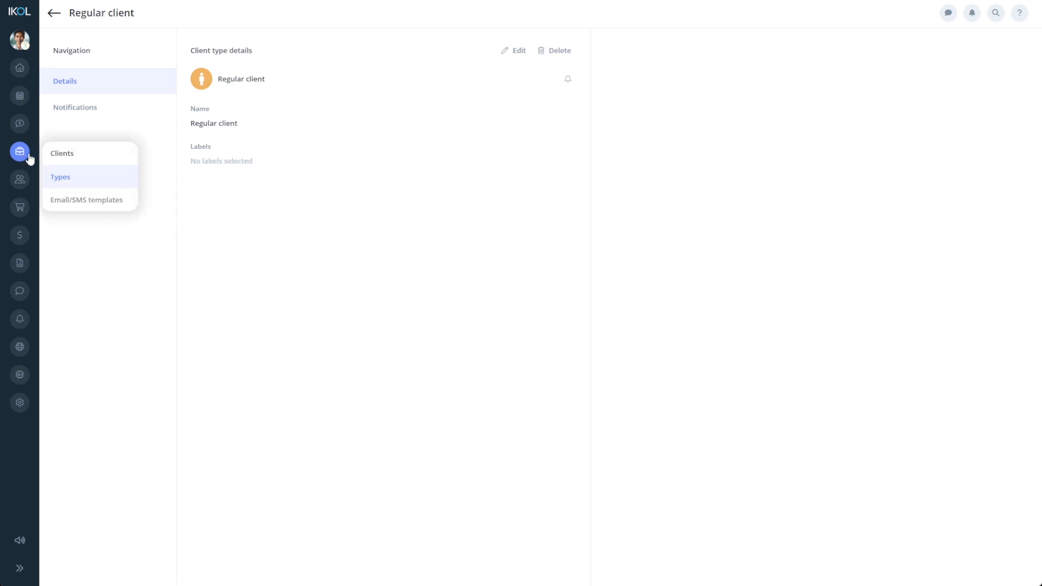
left_click(61, 154)
- Replace the client's Standard type with Regular client and save the record
left_click(134, 319)
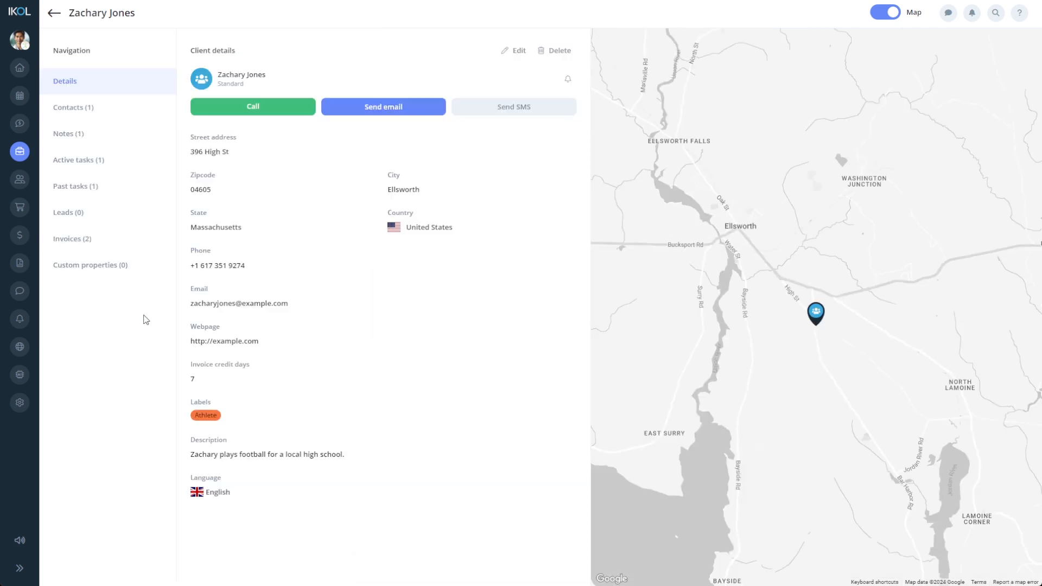
left_click(516, 50)
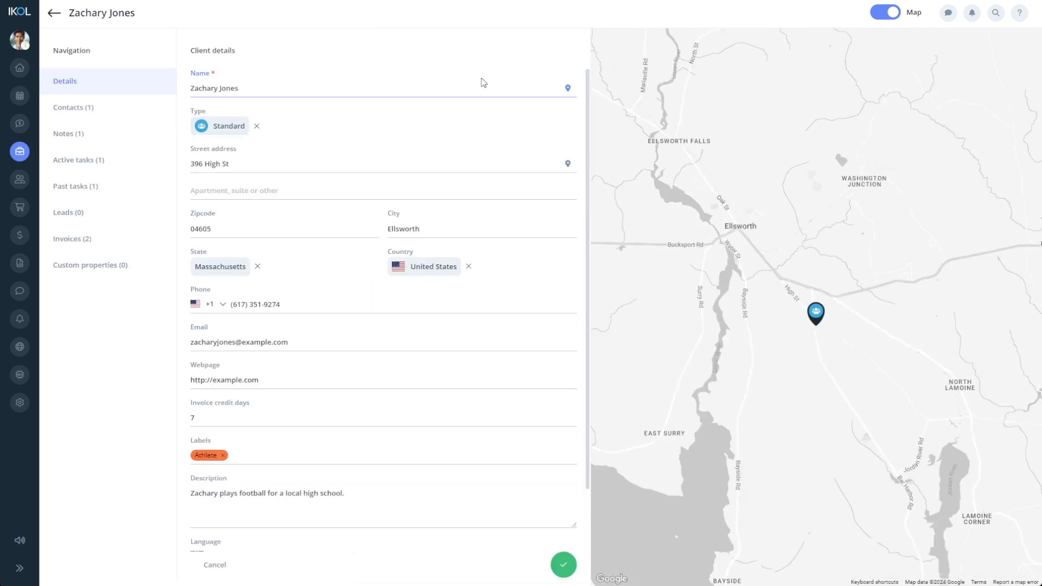
left_click(257, 127)
left_click(259, 131)
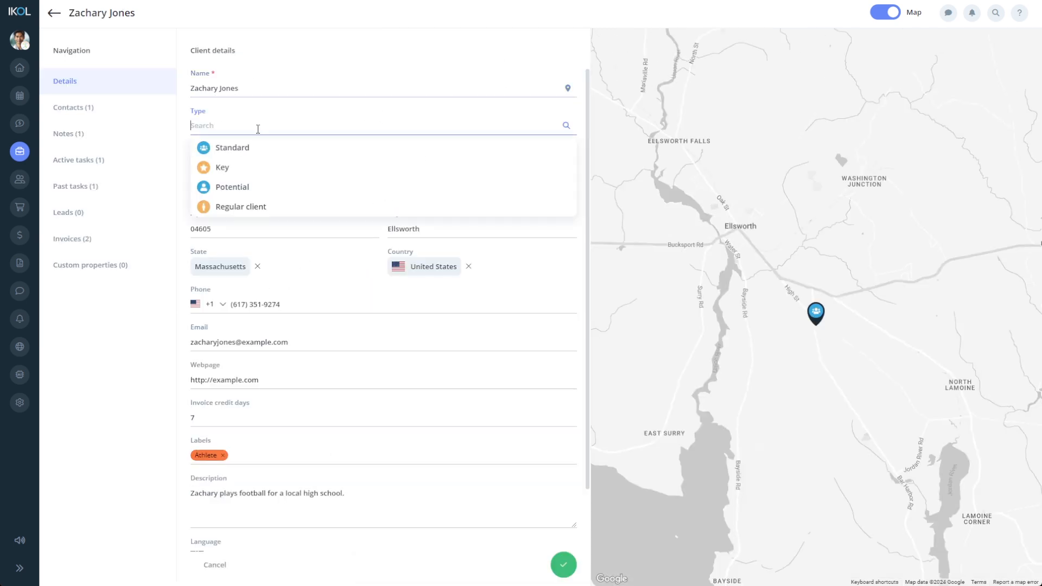
left_click(253, 209)
left_click(563, 565)
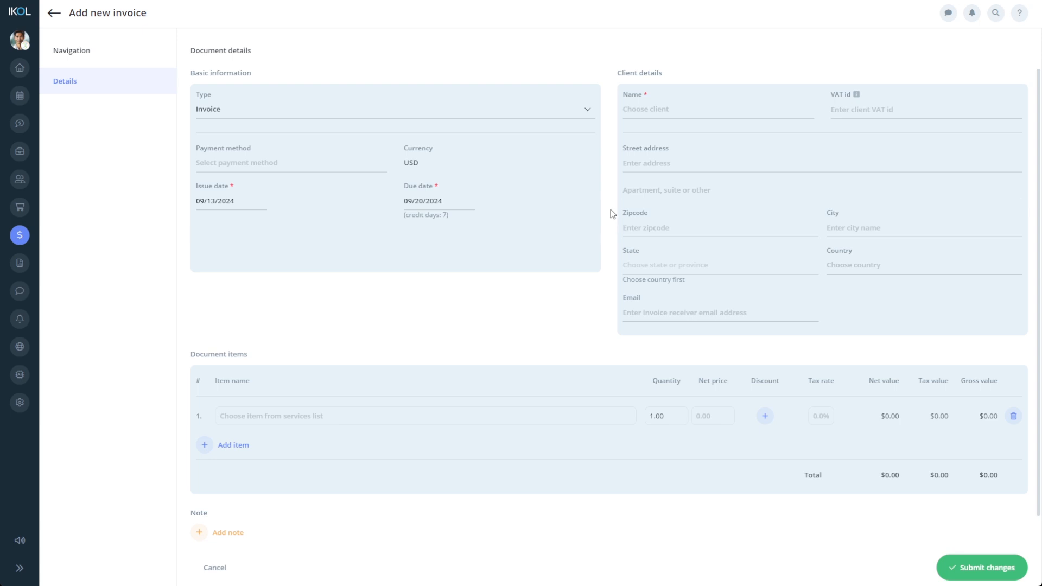
- Check the client pickers on a new invoice, an unassigned task and a new lead
left_click(673, 109)
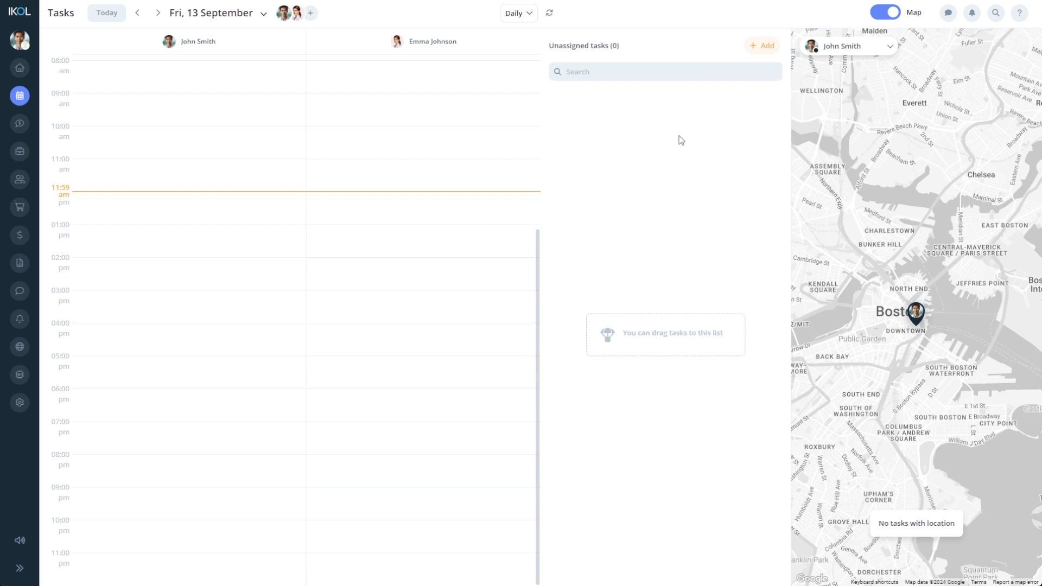
left_click(763, 47)
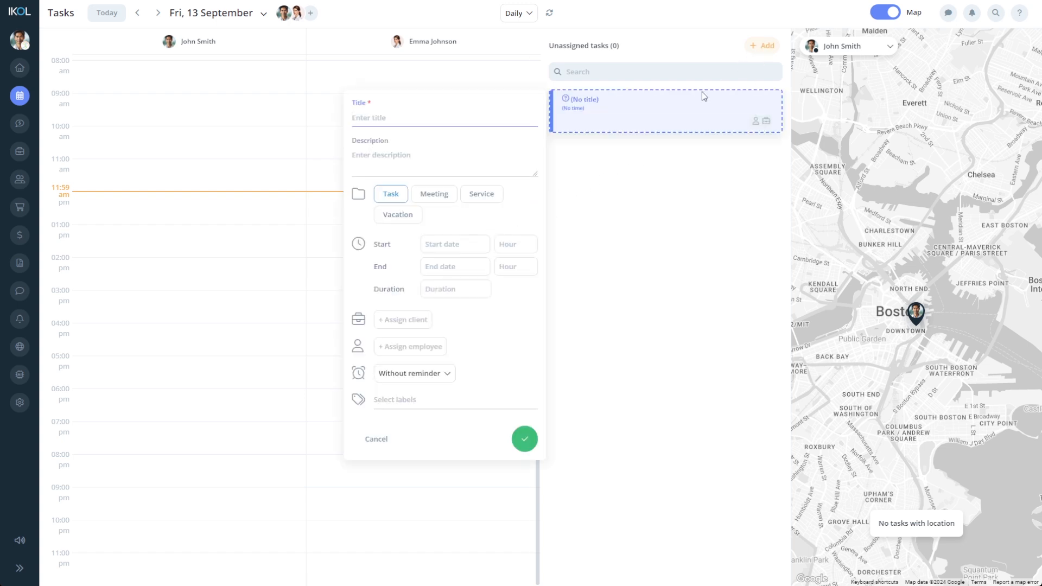
left_click(418, 322)
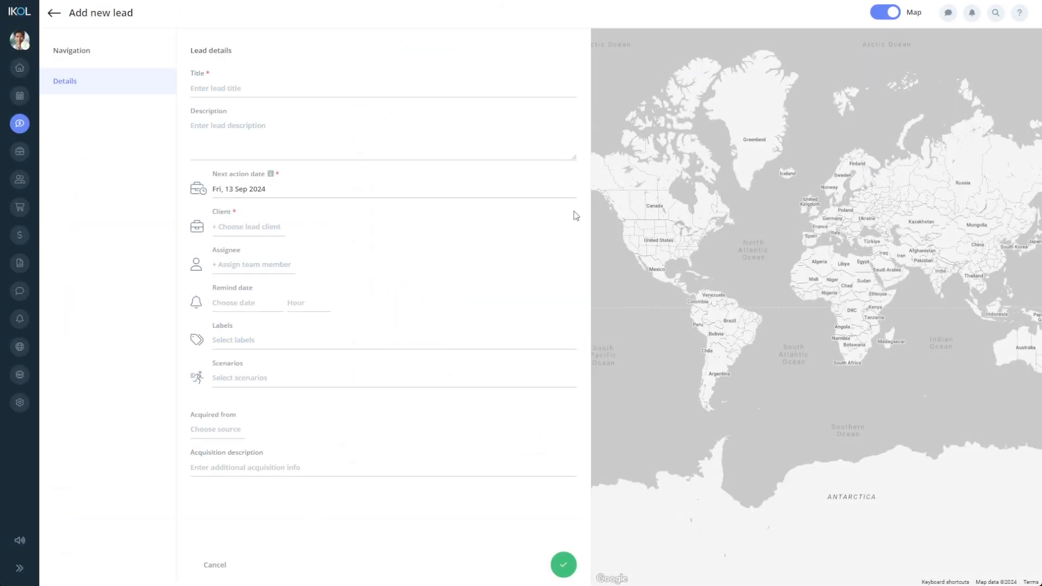
left_click(274, 228)
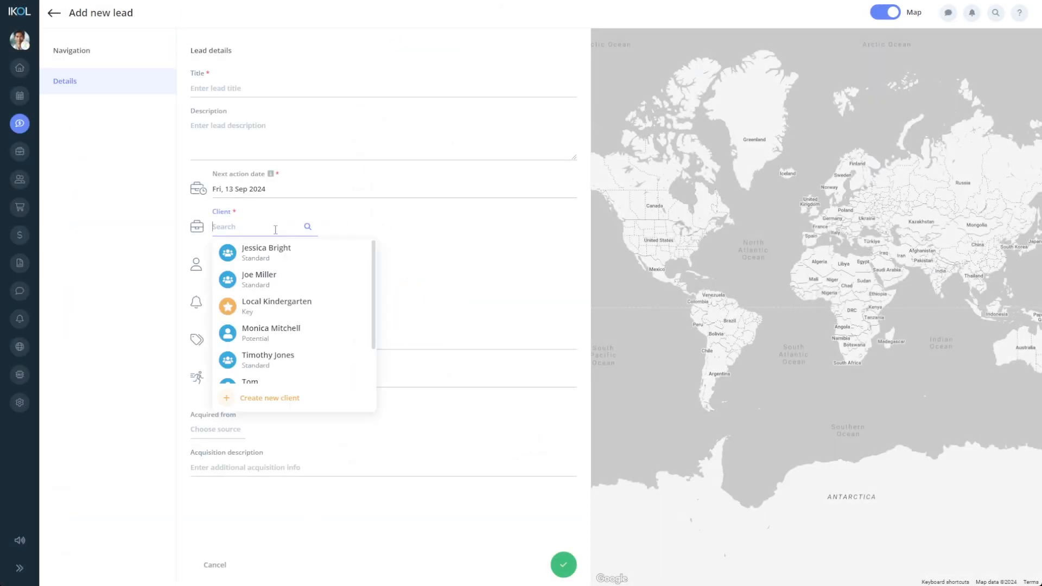